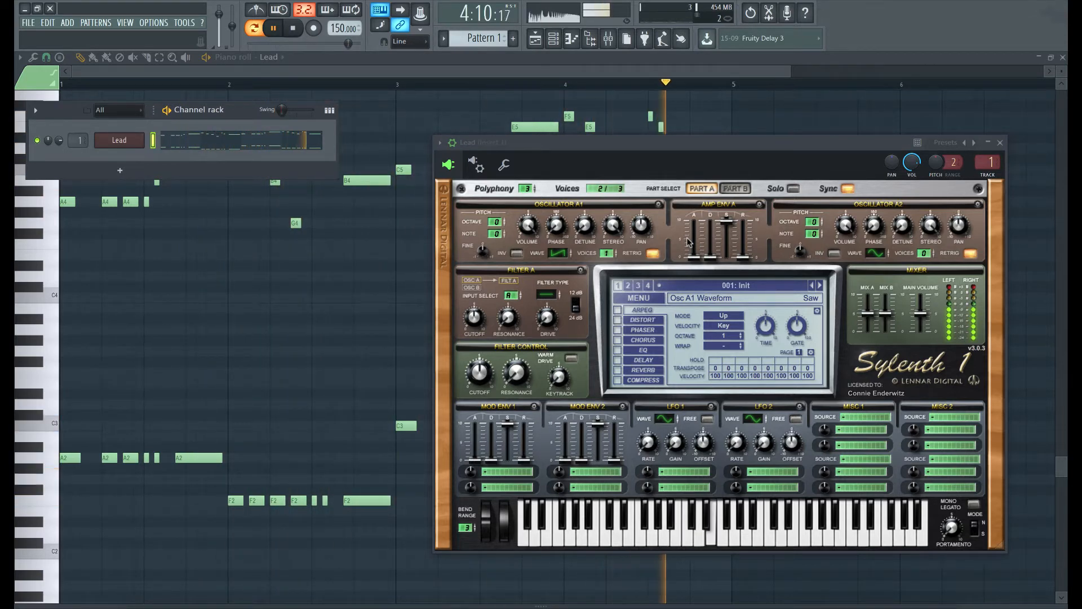
# - Audition the pattern, and set oscillator A1 to 8 voices with retrigger off and detune and phase around their midpoints
pyautogui.press('space')
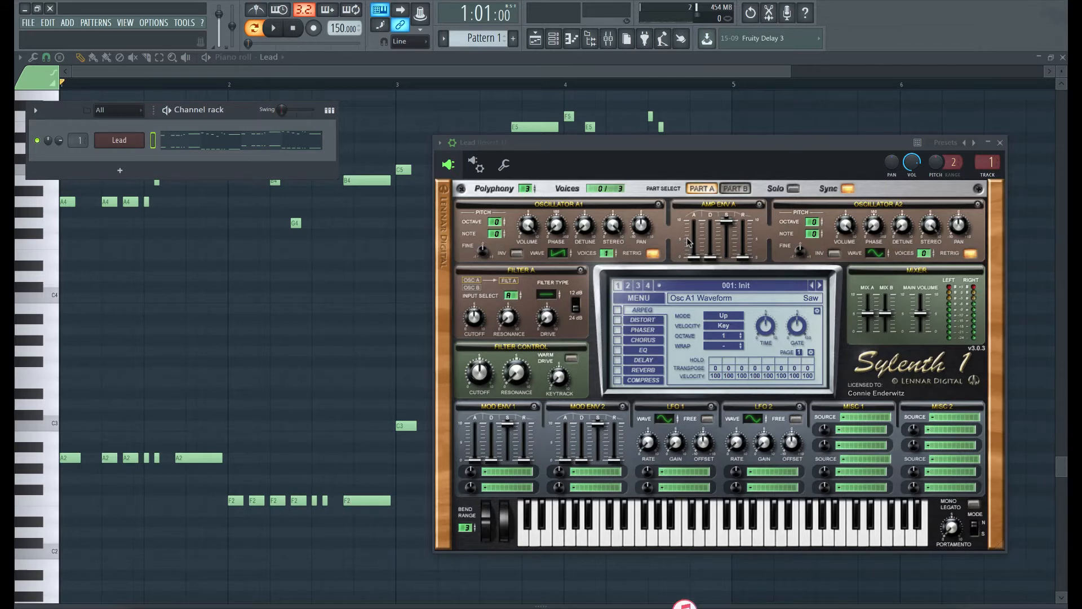
pyautogui.press('space')
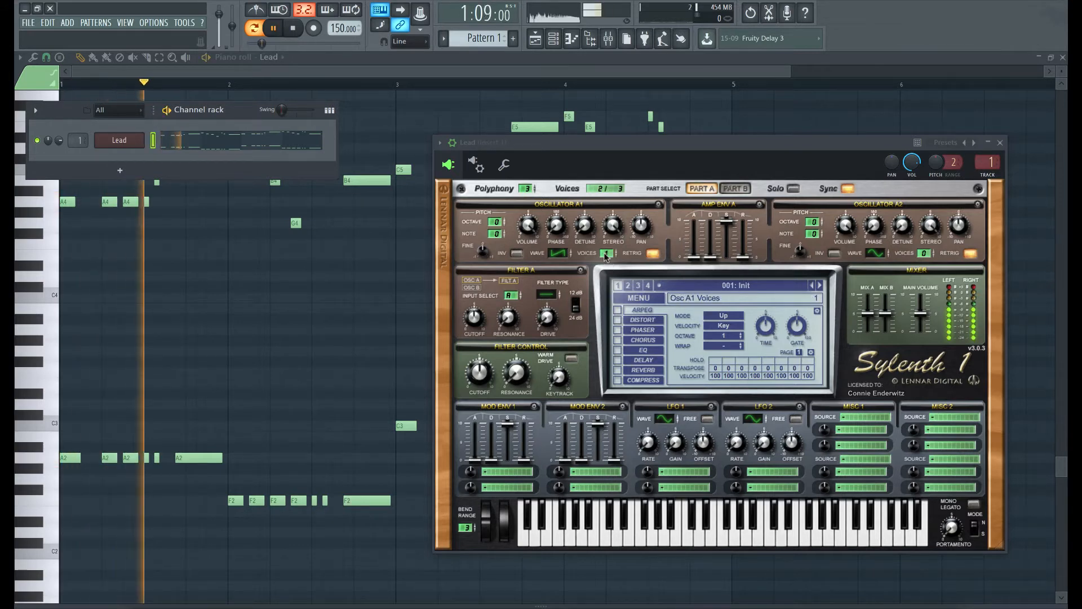
pyautogui.press('space')
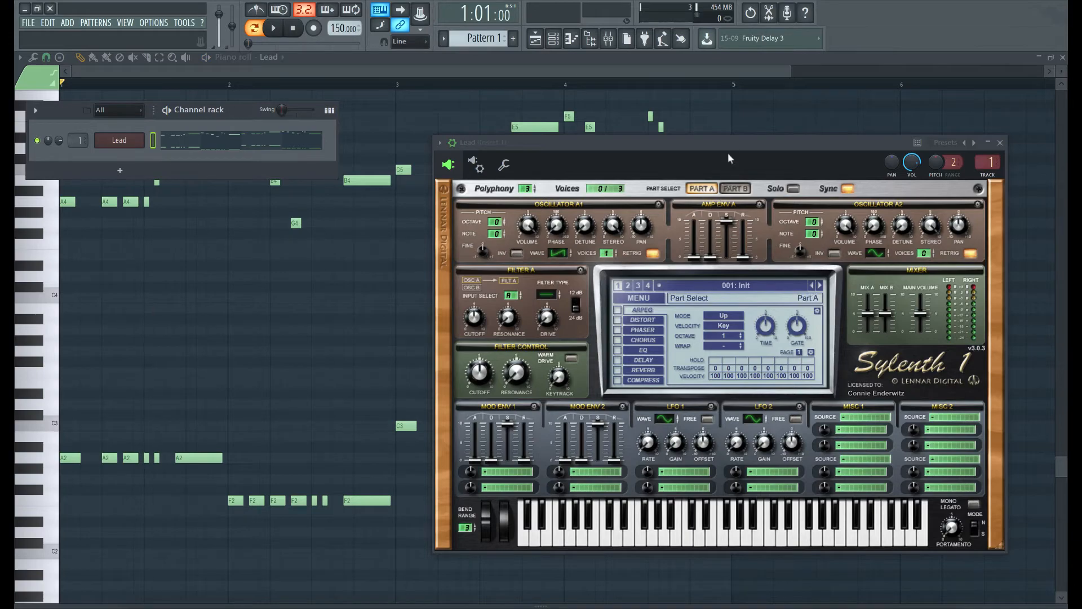
pyautogui.moveTo(728, 158); pyautogui.dragTo(603, 126)
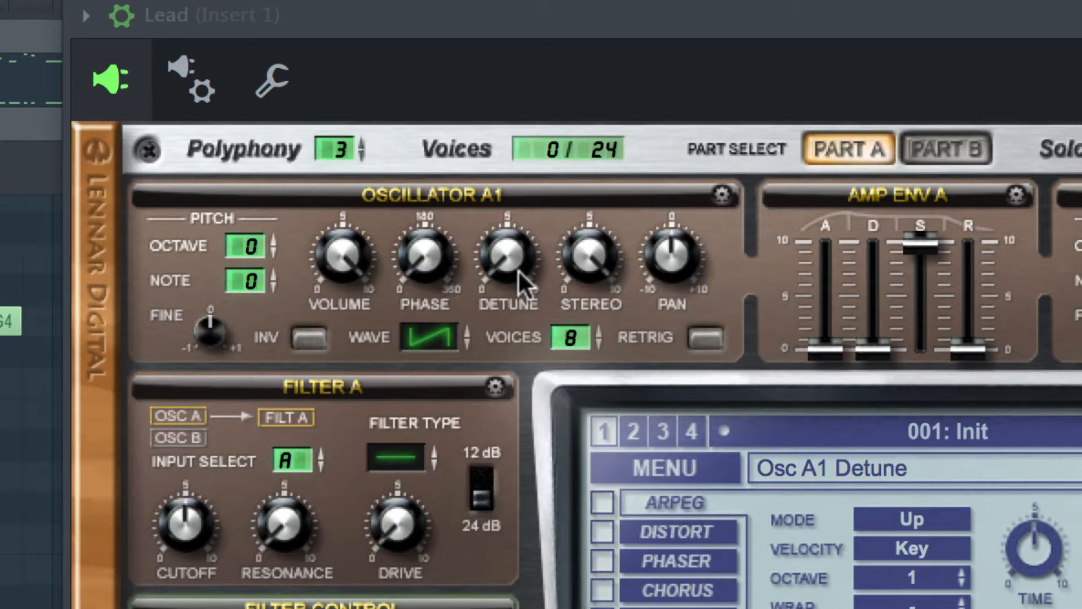
pyautogui.moveTo(518, 269); pyautogui.dragTo(529, 187)
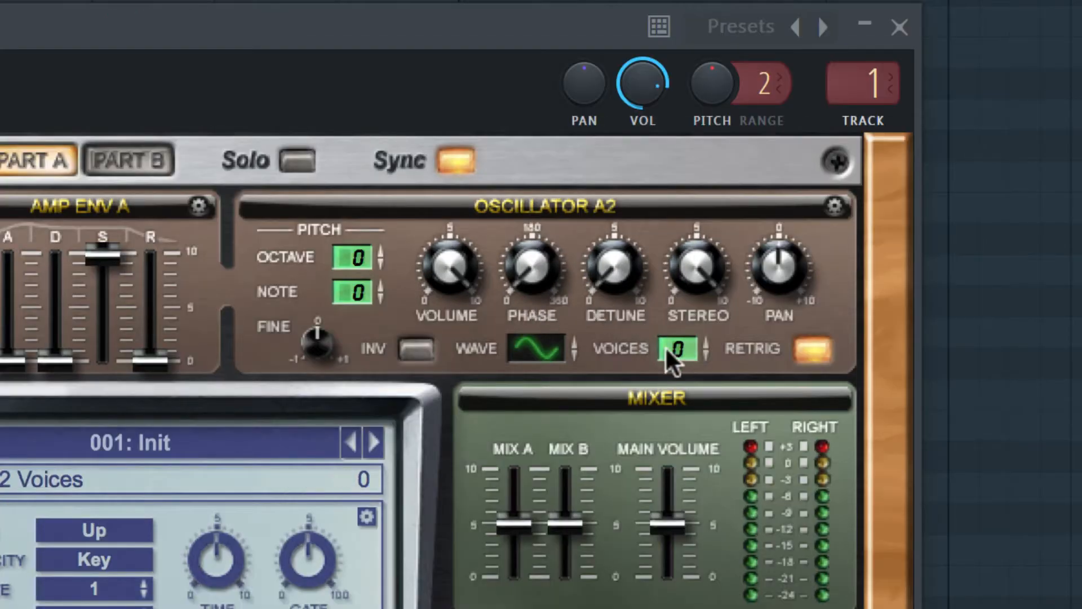
# - Set oscillator A2 to a saw wave with 8 voices
pyautogui.click(547, 355)
pyautogui.click(580, 414)
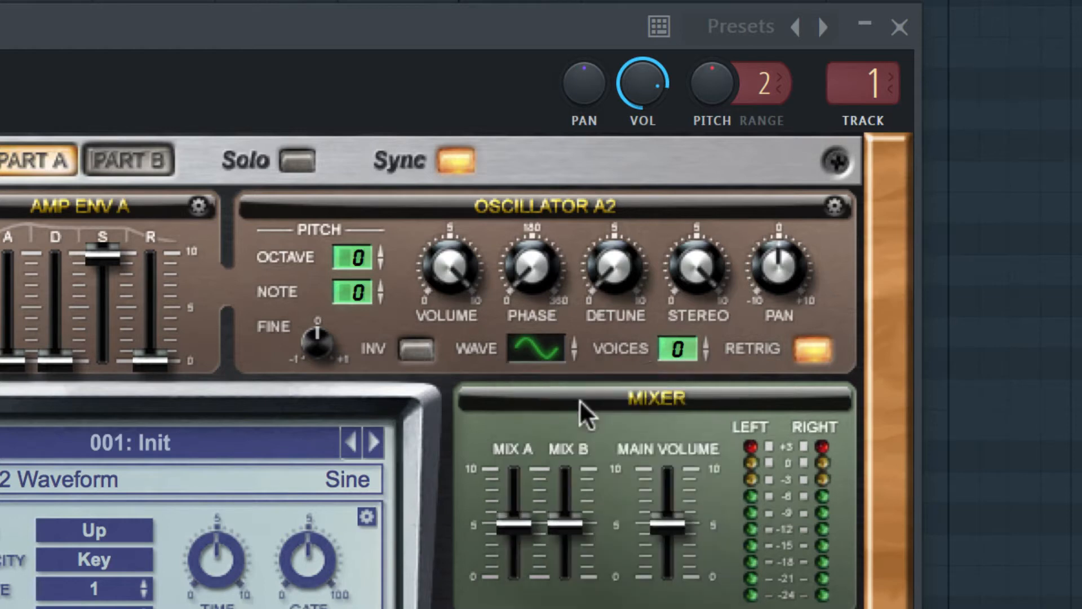
pyautogui.moveTo(683, 346); pyautogui.dragTo(684, 317)
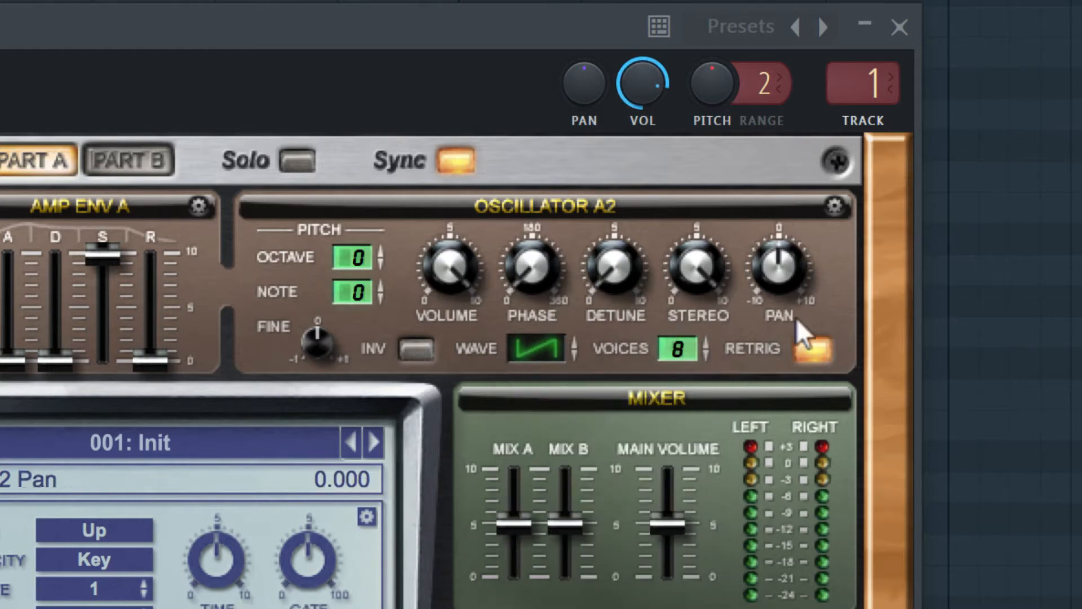
# - Turn off oscillator A2's retrigger, set detune to about 4.9, phase near the midpoint and octave to +1, and audition the pattern
pyautogui.click(811, 351)
pyautogui.moveTo(618, 277); pyautogui.dragTo(657, 26)
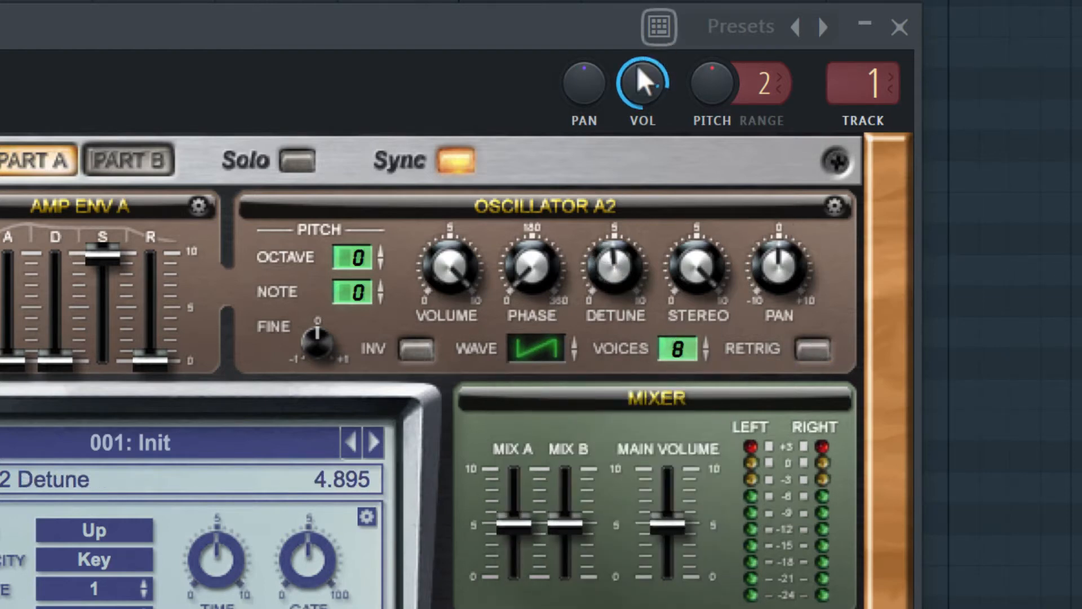
pyautogui.moveTo(541, 285); pyautogui.dragTo(587, 44)
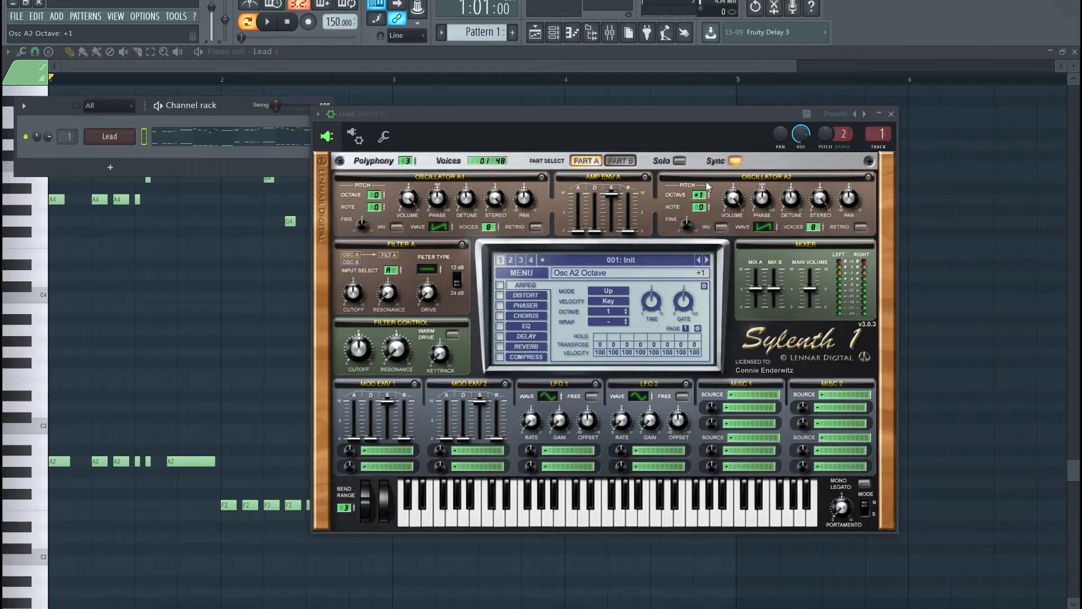
pyautogui.press('space')
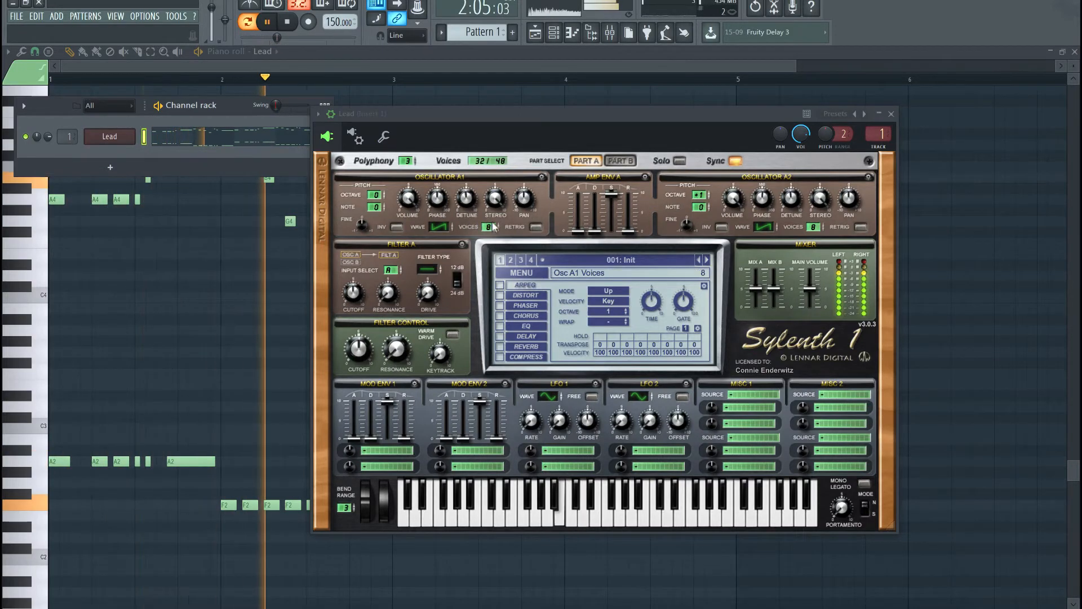
pyautogui.press('space')
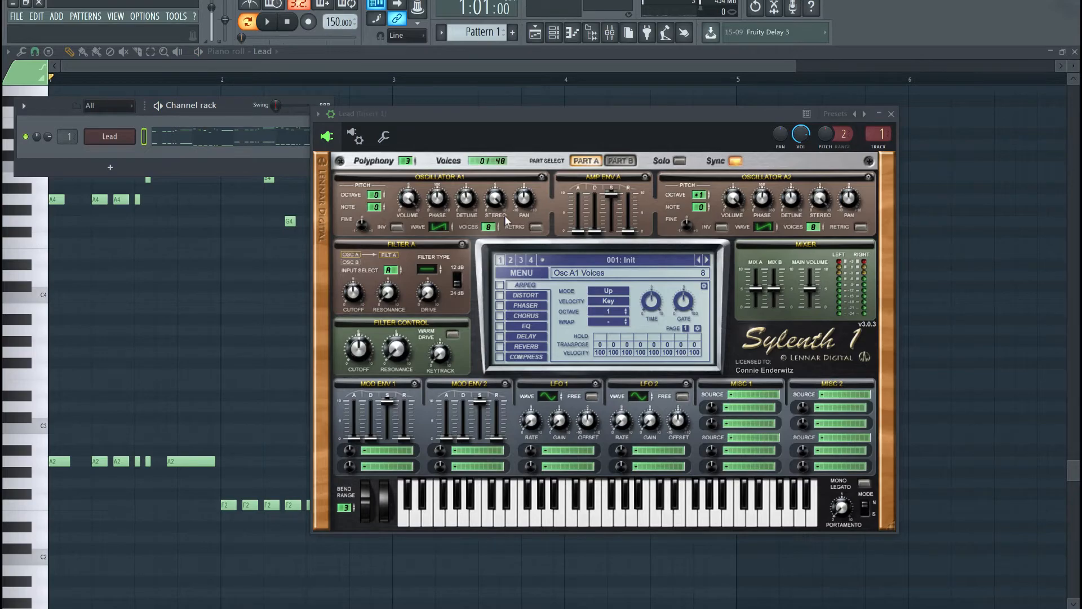
# - On Part B, set oscillator B1 to octave -1, 8 voices, retrigger off, detune about 4.9 and phase about 175 degrees
pyautogui.click(620, 161)
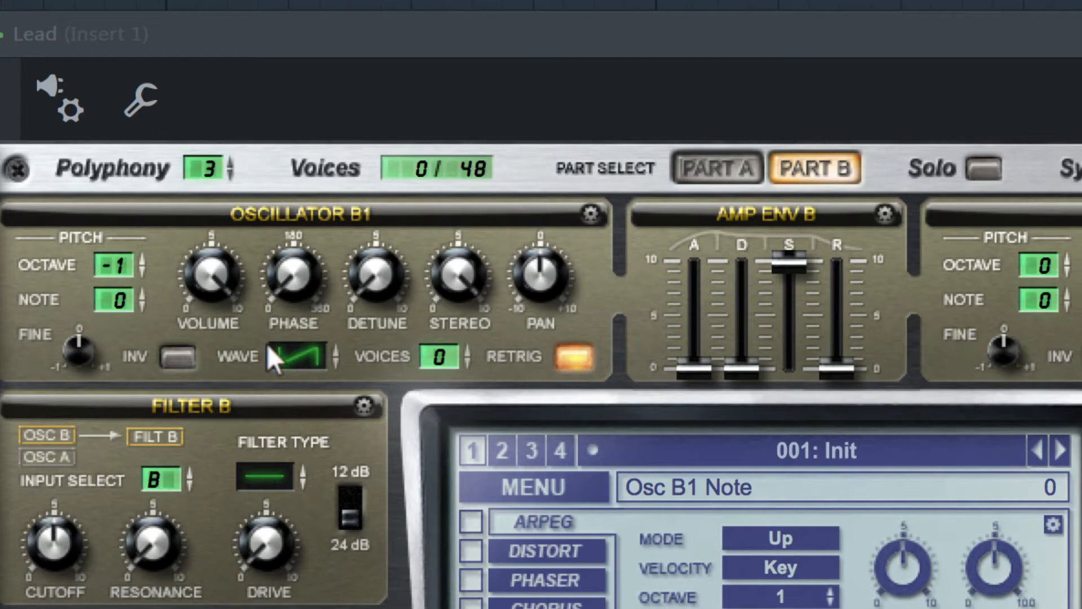
pyautogui.moveTo(432, 357); pyautogui.dragTo(466, 248)
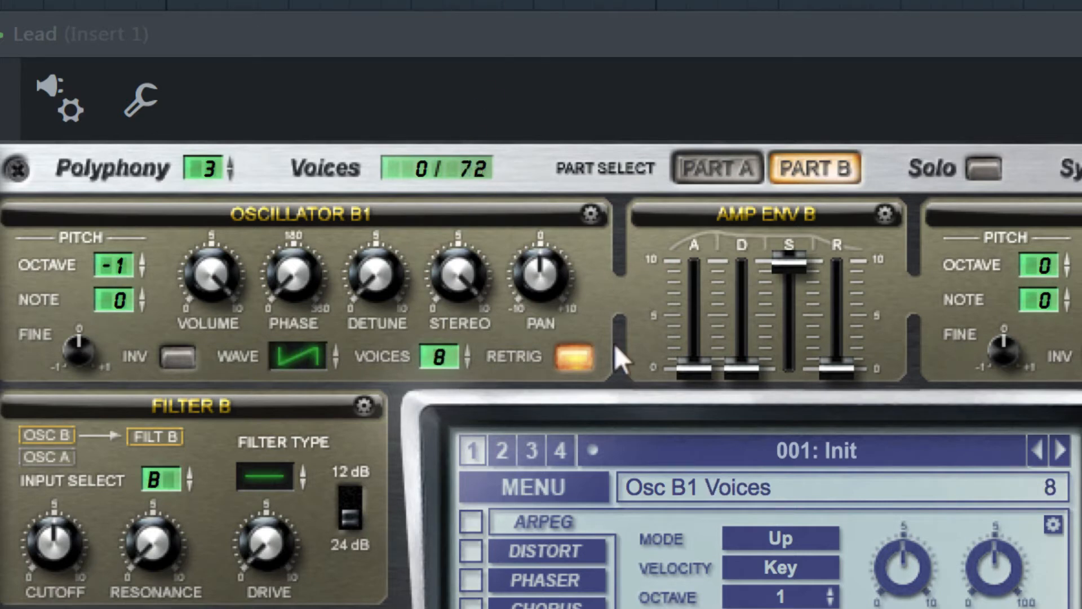
pyautogui.click(576, 361)
pyautogui.moveTo(382, 261); pyautogui.dragTo(402, 34)
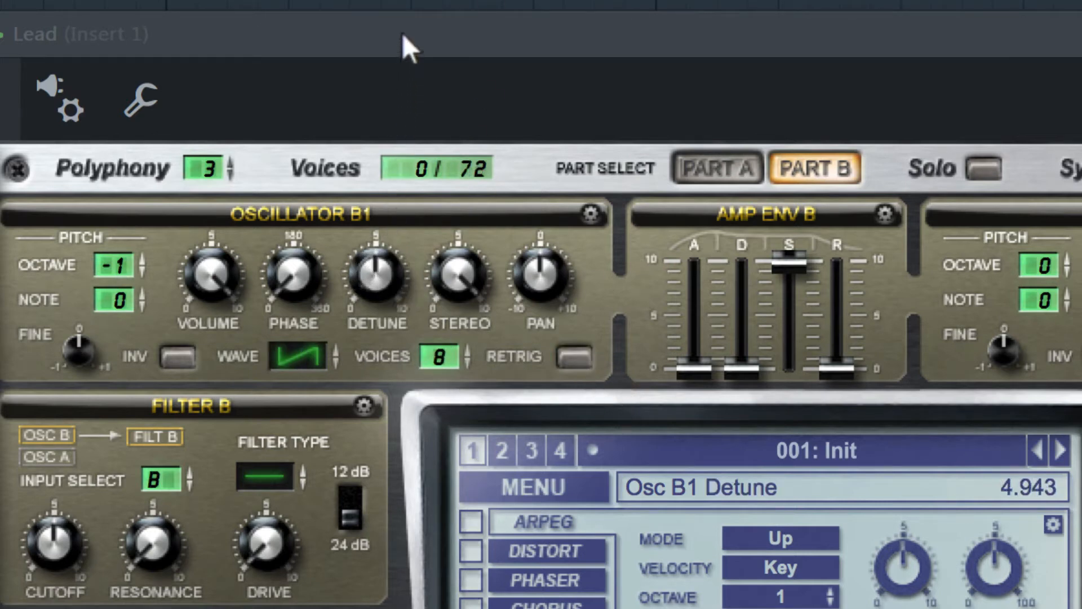
pyautogui.moveTo(307, 238); pyautogui.dragTo(328, 26)
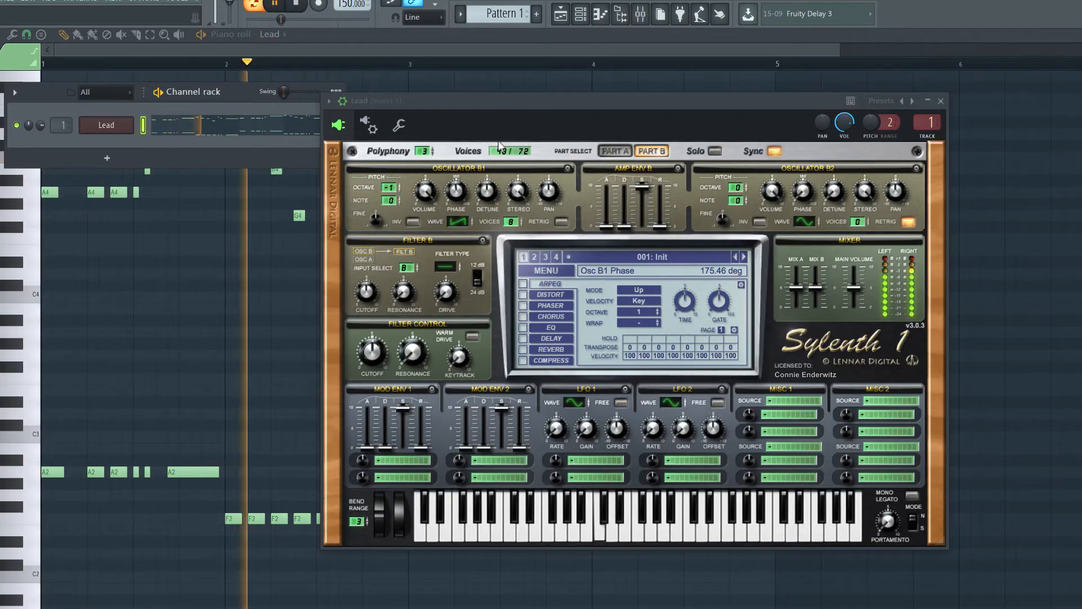
pyautogui.press('space')
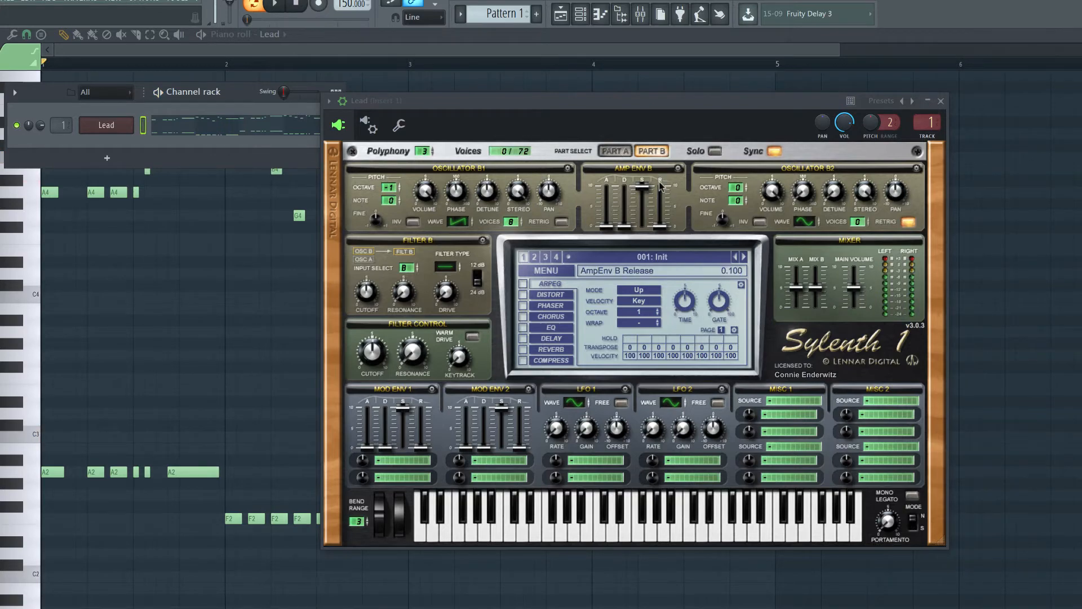
# - Raise the amp envelope release to about 3.9 on both Part A and Part B
pyautogui.click(614, 150)
pyautogui.moveTo(663, 228); pyautogui.dragTo(672, 174)
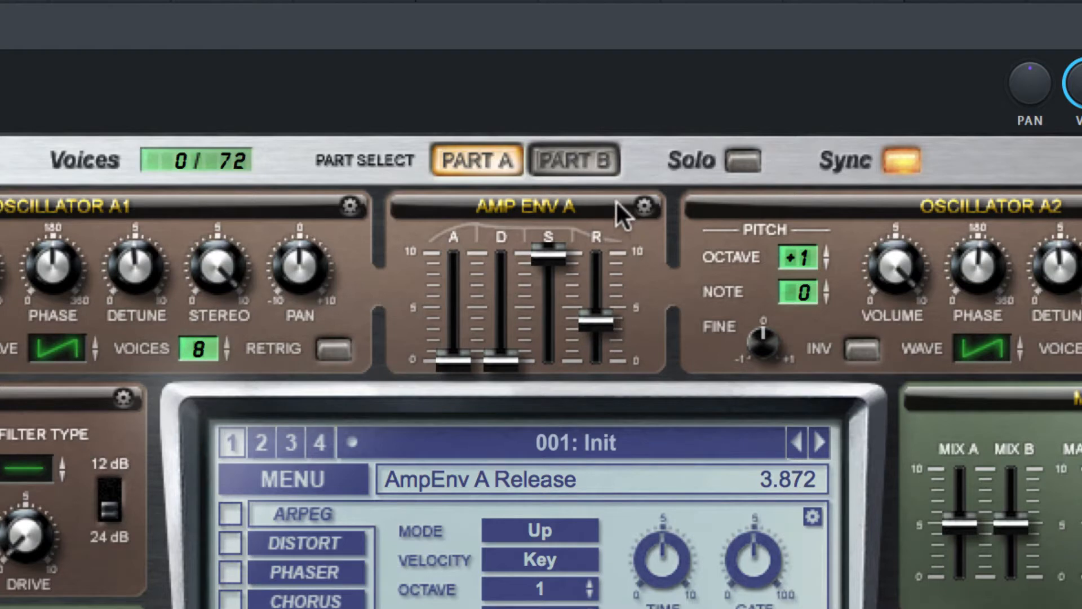
pyautogui.click(603, 165)
pyautogui.moveTo(603, 351); pyautogui.dragTo(616, 188)
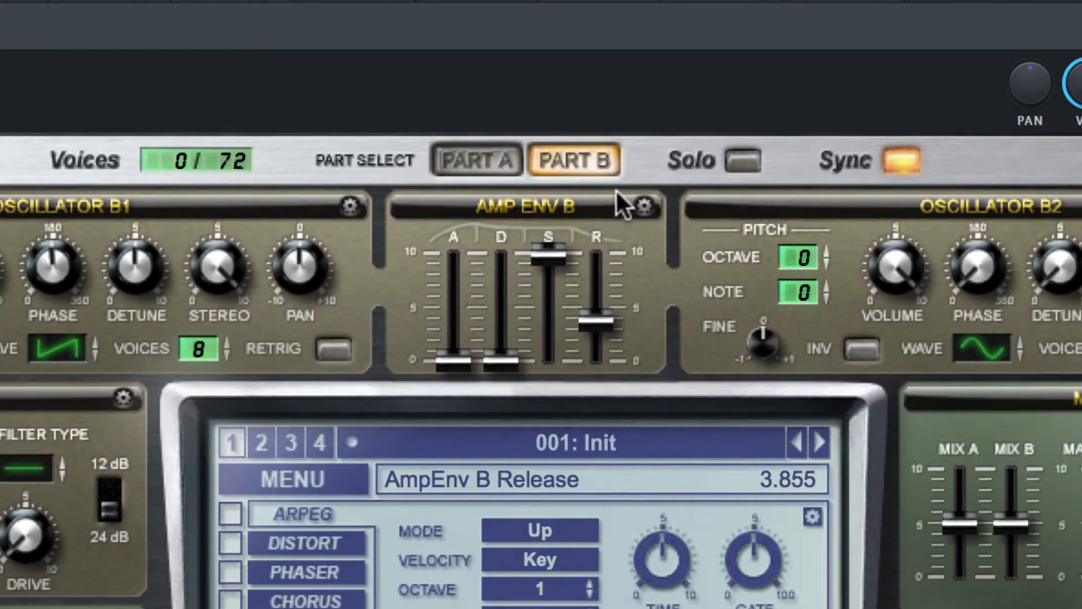
pyautogui.press('space')
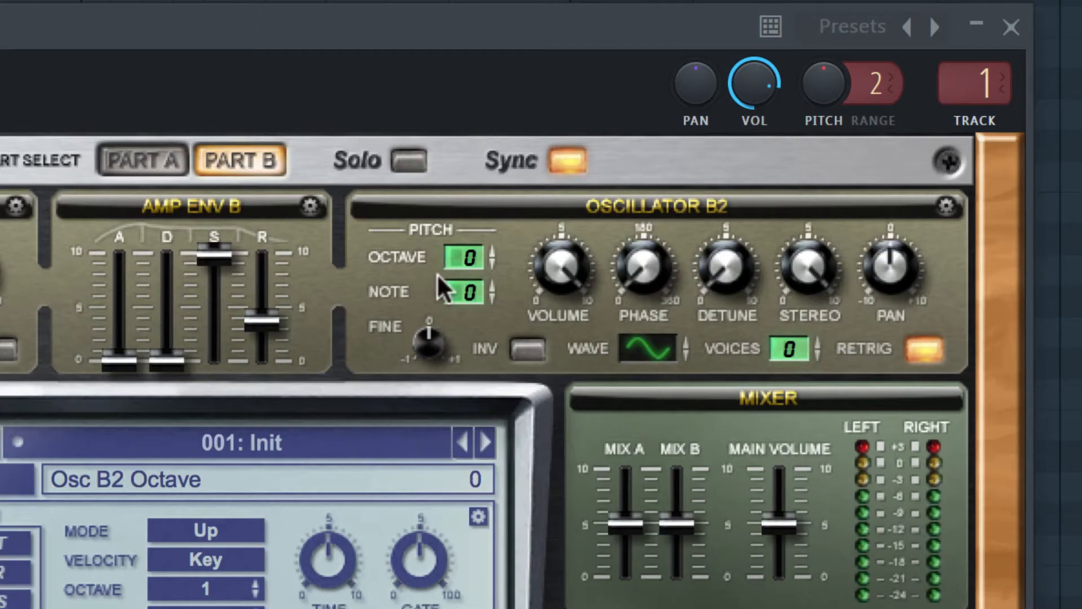
# - Set oscillator B2 to a noise wave with 1 voice and retrigger off, and lower its volume to about 0.18 during playback
pyautogui.click(645, 348)
pyautogui.click(704, 603)
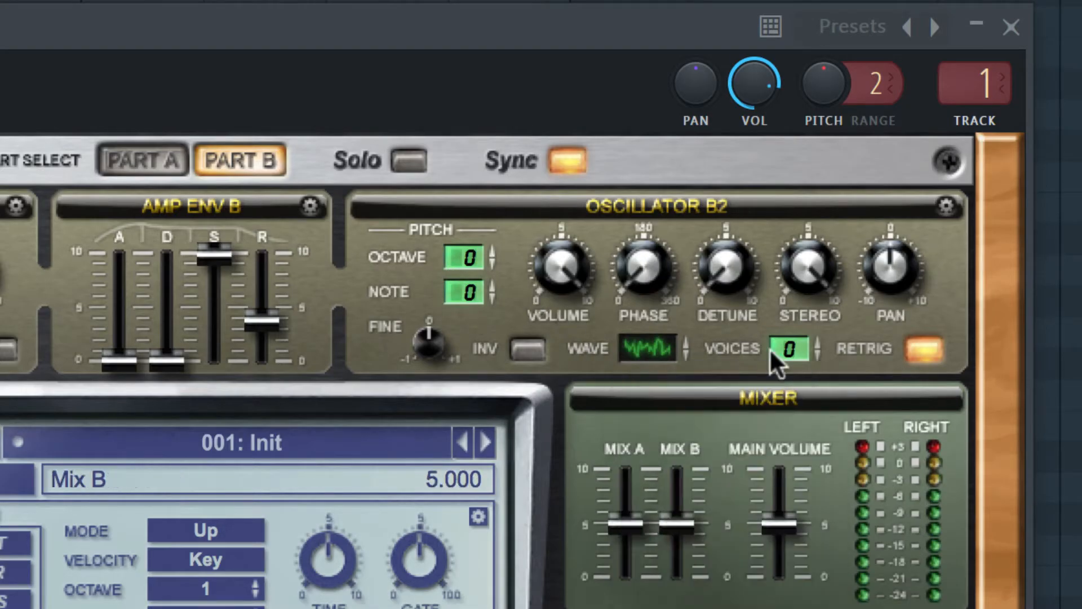
pyautogui.moveTo(798, 345); pyautogui.dragTo(806, 311)
pyautogui.click(932, 362)
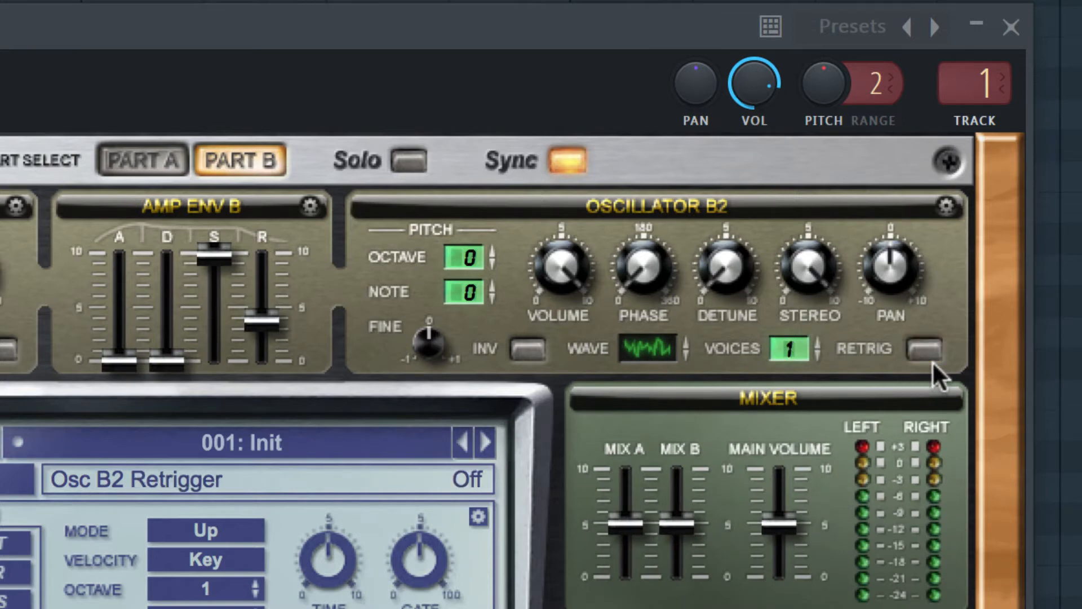
pyautogui.moveTo(531, 289); pyautogui.dragTo(558, 608)
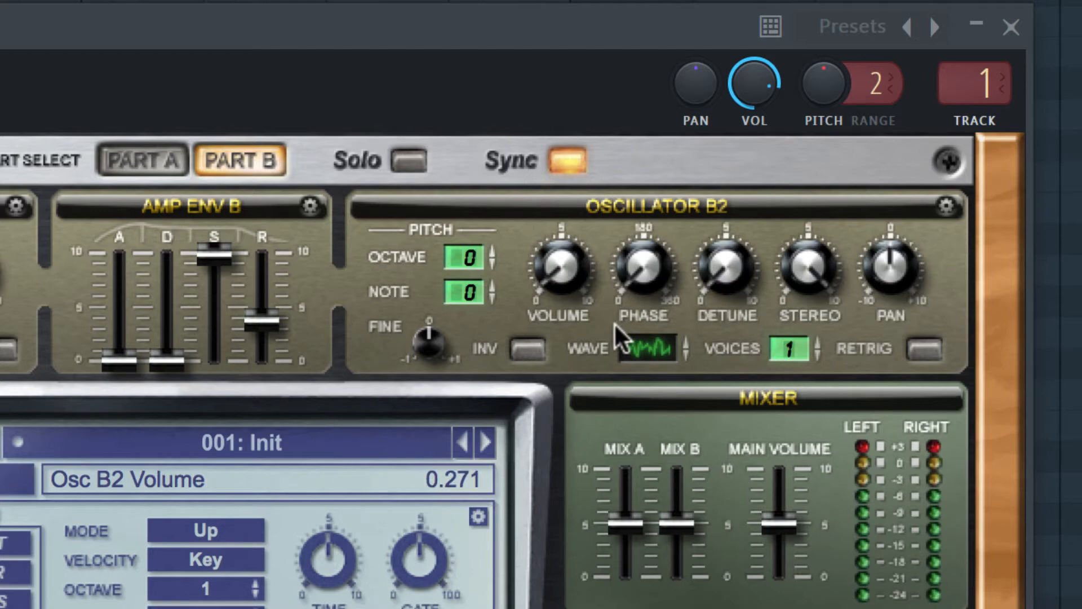
pyautogui.moveTo(557, 281); pyautogui.dragTo(557, 275)
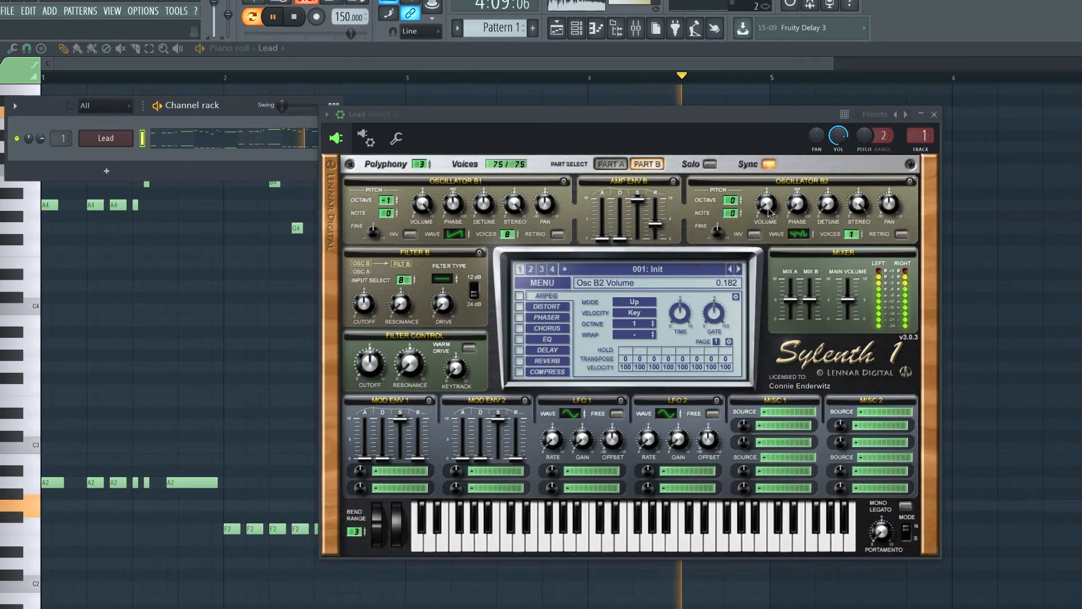
pyautogui.press('space')
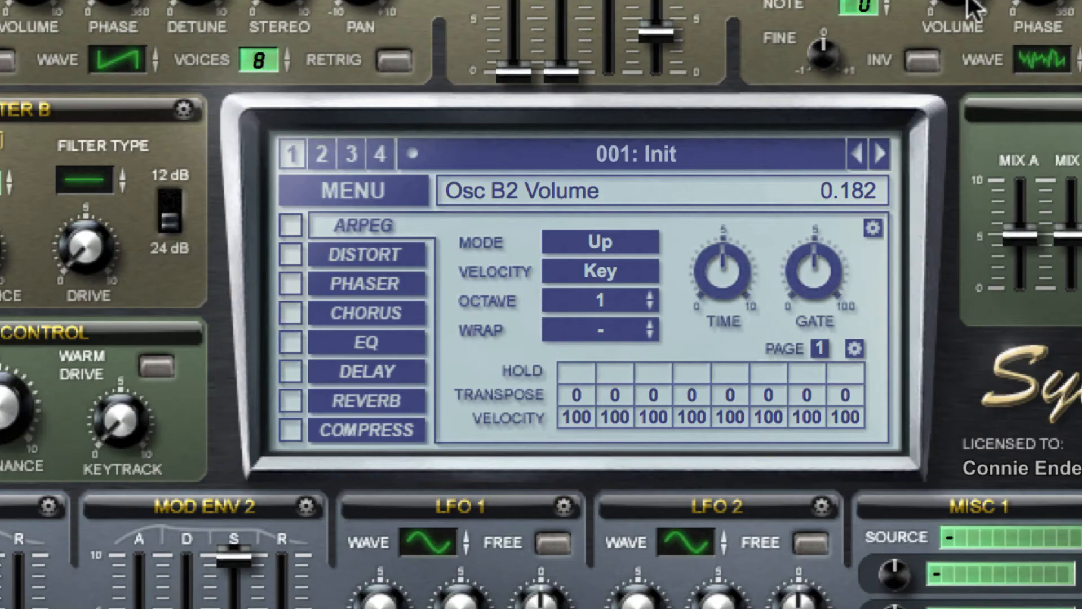
# - Enable the delay and reverb effects, and set the delay's dry/wet mix below the midpoint
pyautogui.click(290, 371)
pyautogui.click(291, 401)
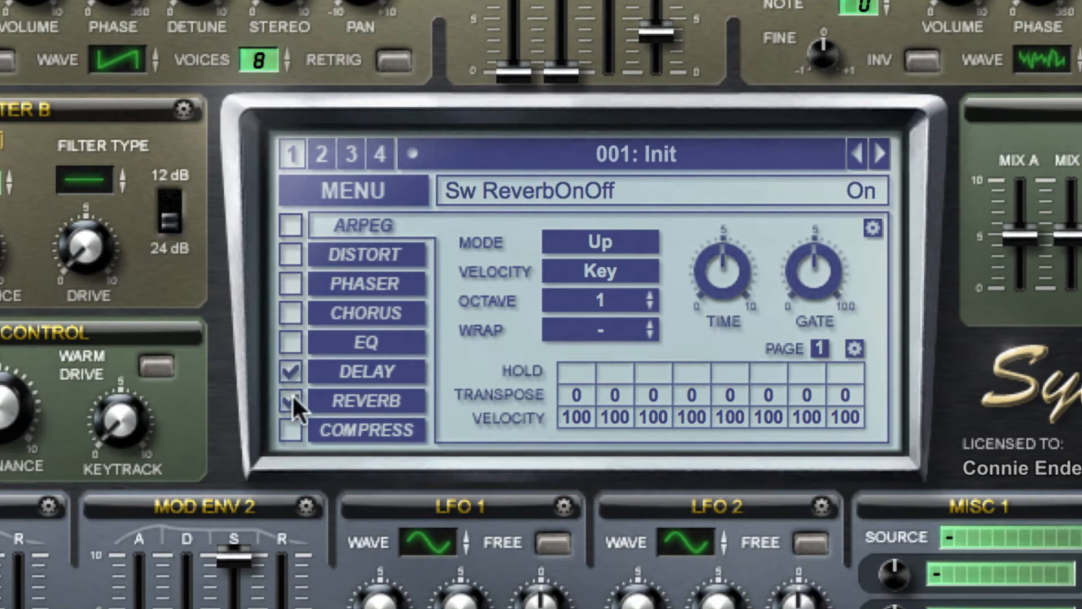
pyautogui.click(345, 373)
pyautogui.moveTo(850, 367); pyautogui.dragTo(776, 372)
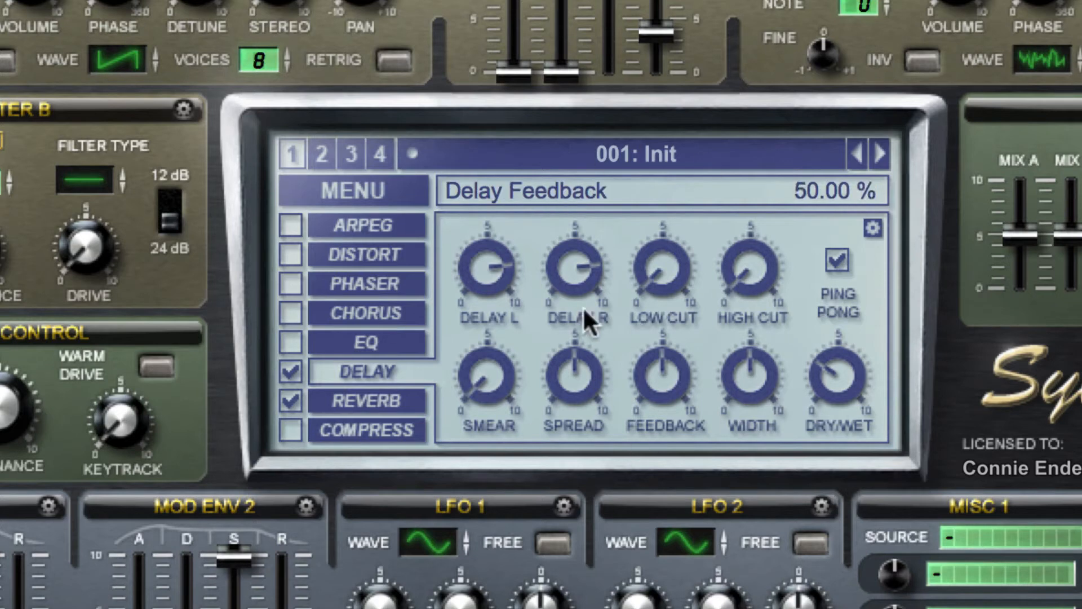
# - Set the reverb's dry/wet mix to about 30 percent and reduce its width and size to slightly above the midpoint
pyautogui.click(395, 405)
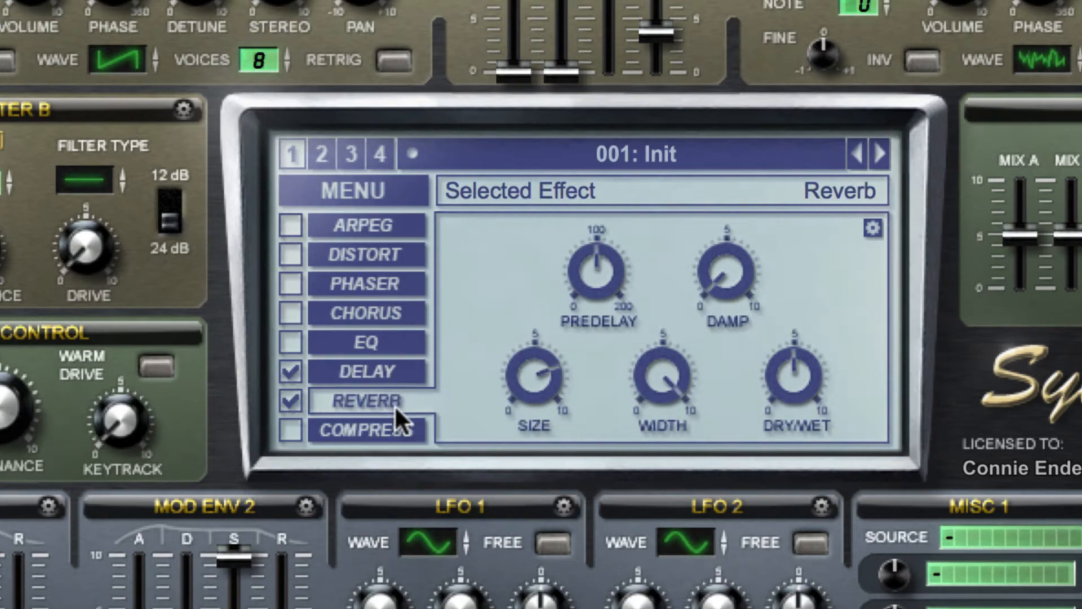
pyautogui.moveTo(814, 388); pyautogui.dragTo(779, 492)
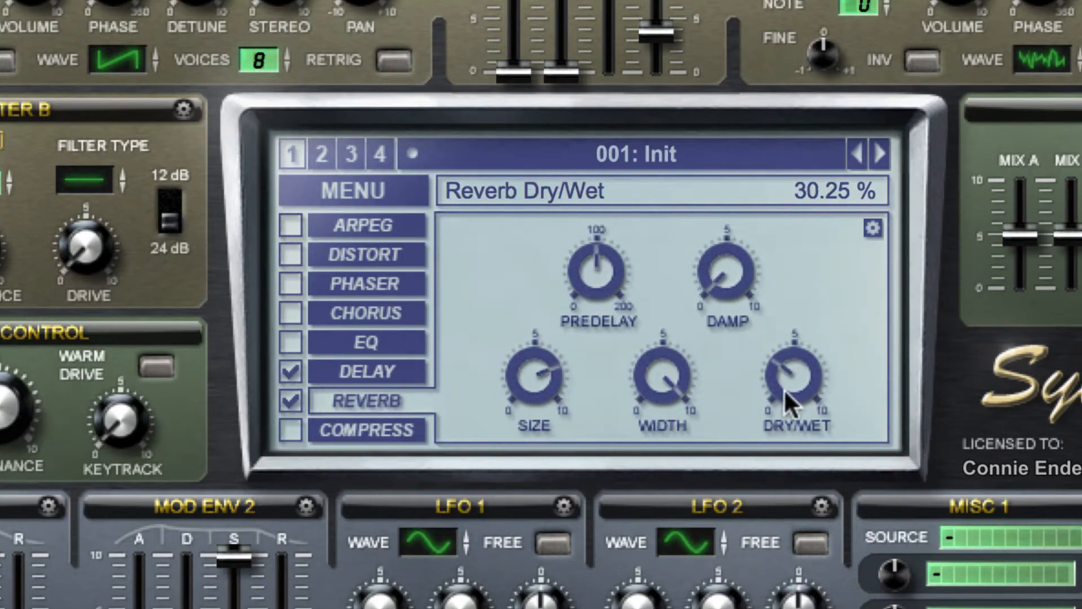
pyautogui.moveTo(783, 387); pyautogui.dragTo(786, 401)
pyautogui.moveTo(675, 439); pyautogui.dragTo(648, 583)
pyautogui.moveTo(531, 411); pyautogui.dragTo(536, 444)
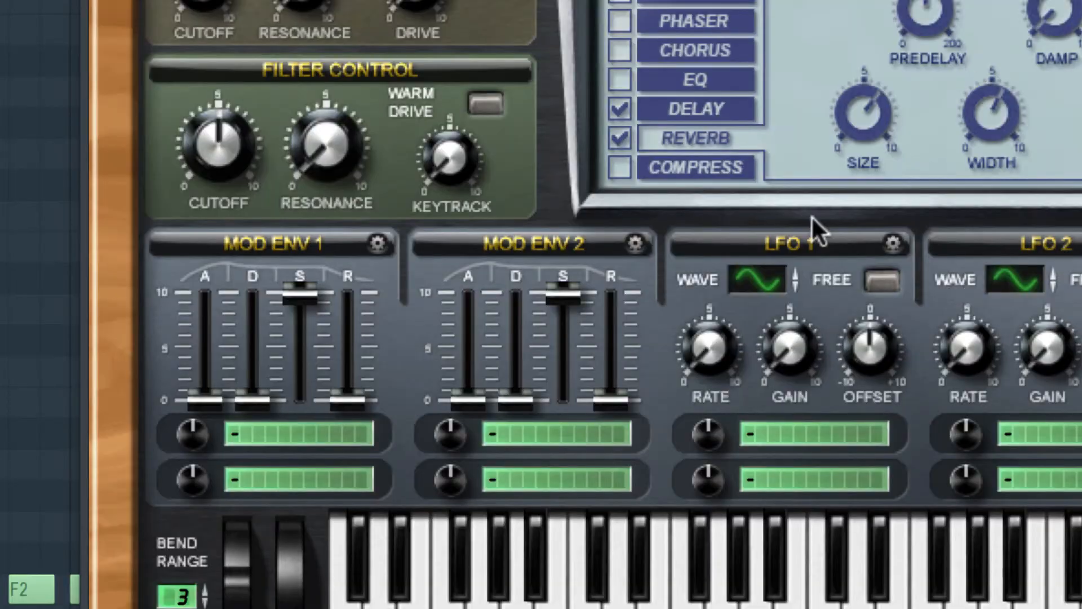
# - Assign modulation envelope 2 to Pitch A and B with zero sustain, and raise the modulation amount while auditioning the pattern
pyautogui.click(586, 435)
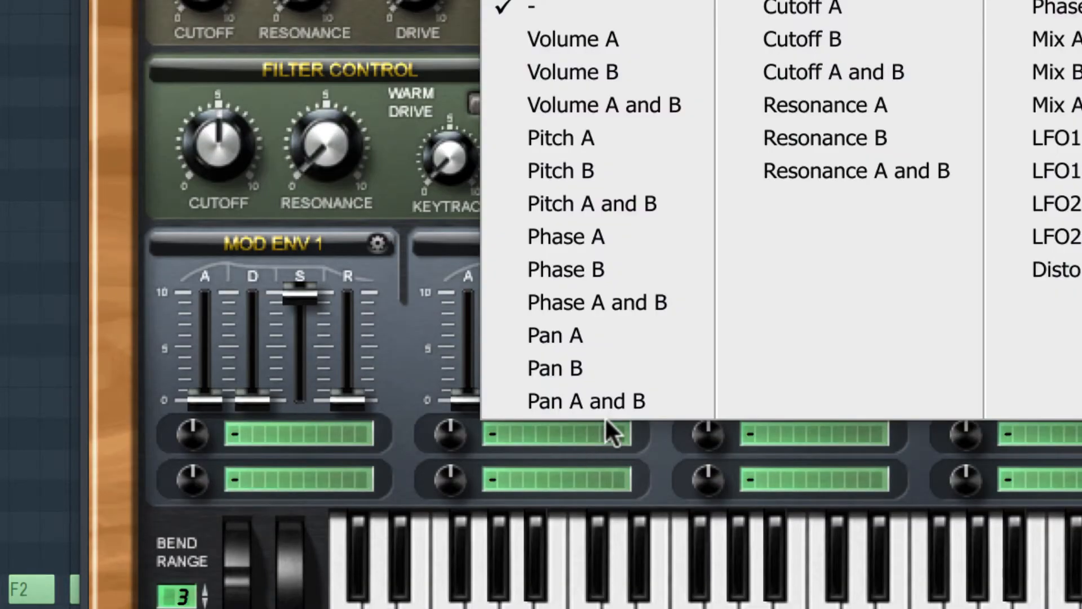
pyautogui.click(606, 210)
pyautogui.moveTo(556, 289); pyautogui.dragTo(563, 401)
pyautogui.moveTo(455, 429); pyautogui.dragTo(406, 2)
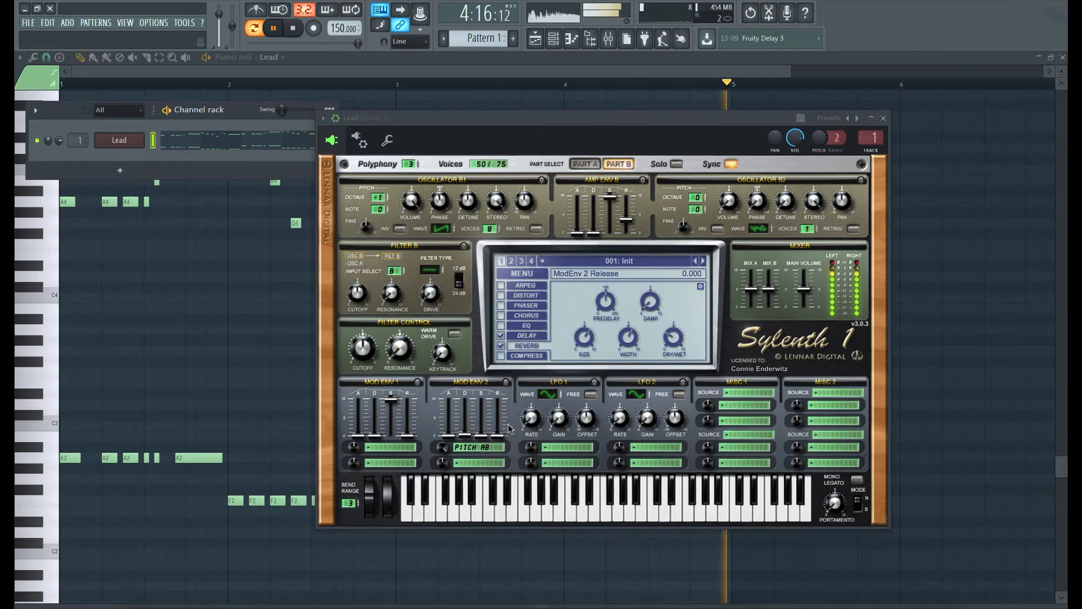
pyautogui.press('space')
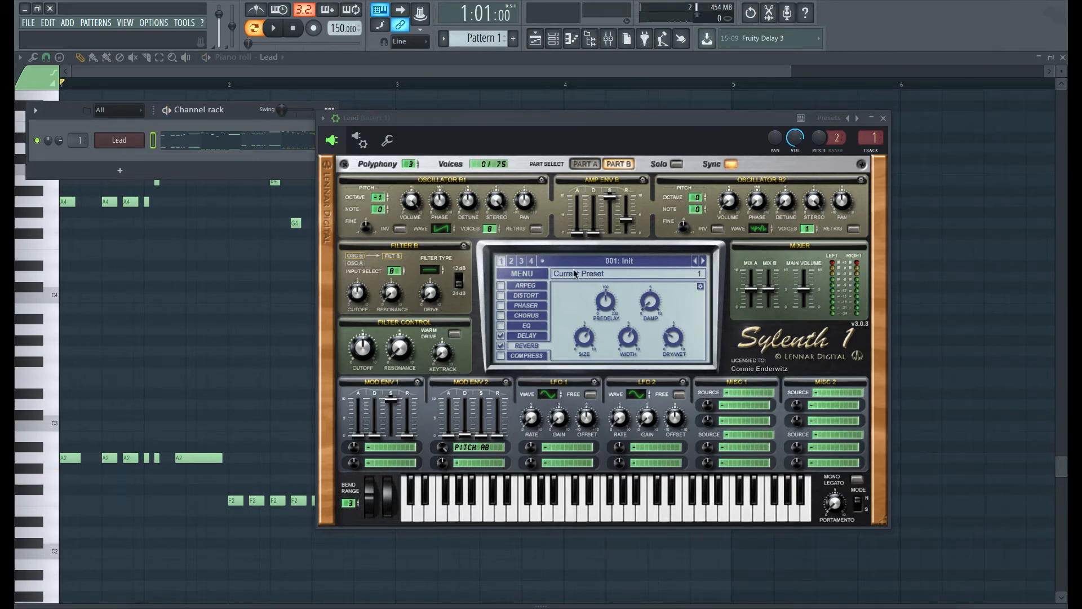
# - Set the filter type to low-pass for both Filter B and Filter A
pyautogui.click(431, 271)
pyautogui.click(443, 282)
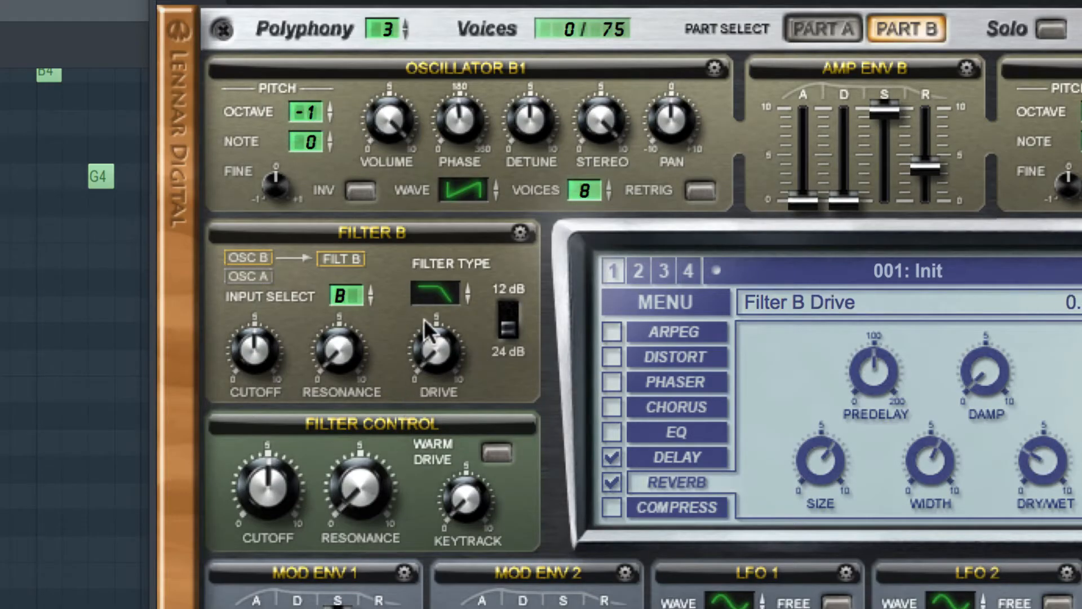
pyautogui.click(823, 28)
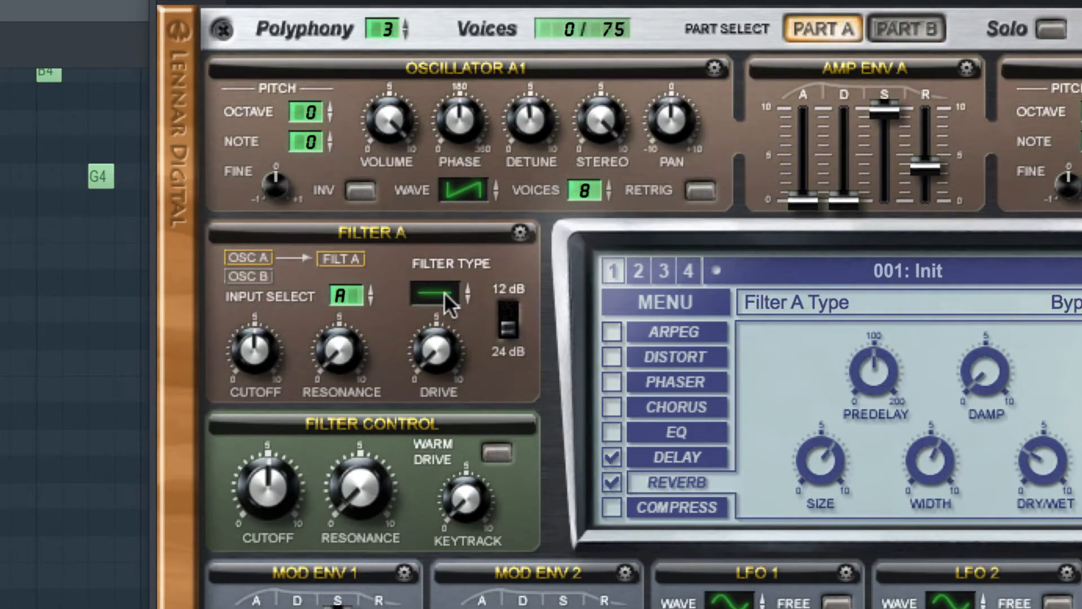
pyautogui.click(443, 292)
pyautogui.click(488, 354)
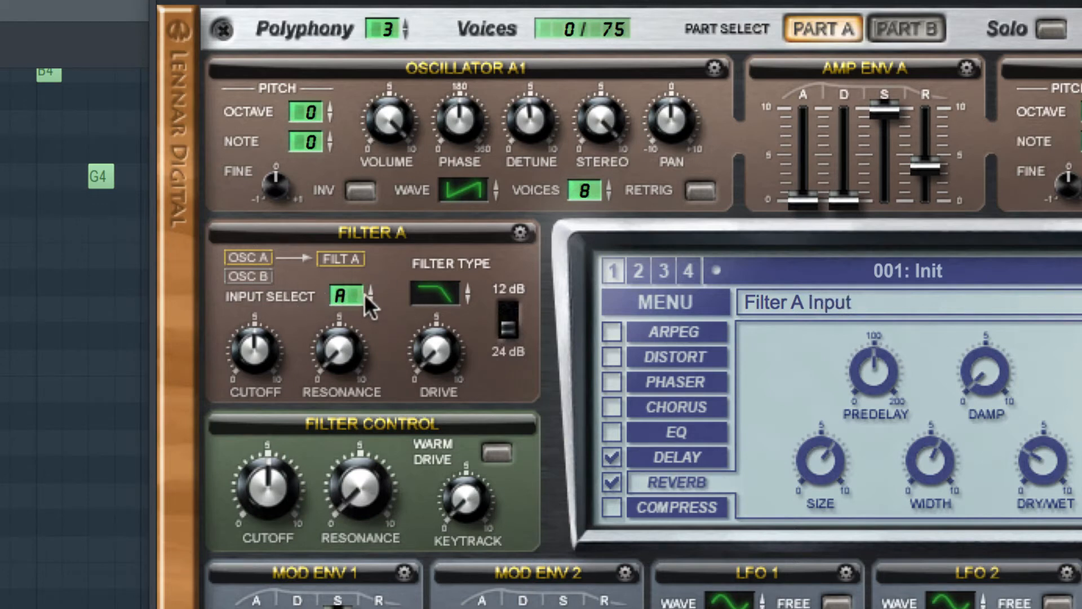
# - Set Filter A's input to AB, lower the filter control cutoff, and sweep it up to 9.85 while the pattern plays
pyautogui.click(364, 293)
pyautogui.click(404, 349)
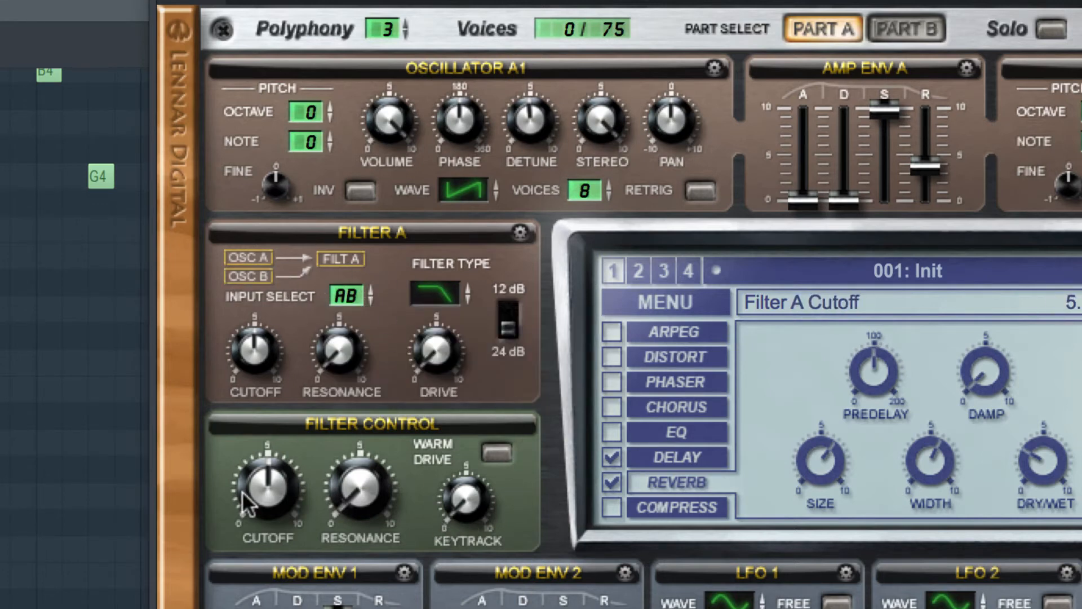
pyautogui.moveTo(269, 485); pyautogui.dragTo(268, 503)
pyautogui.press('space')
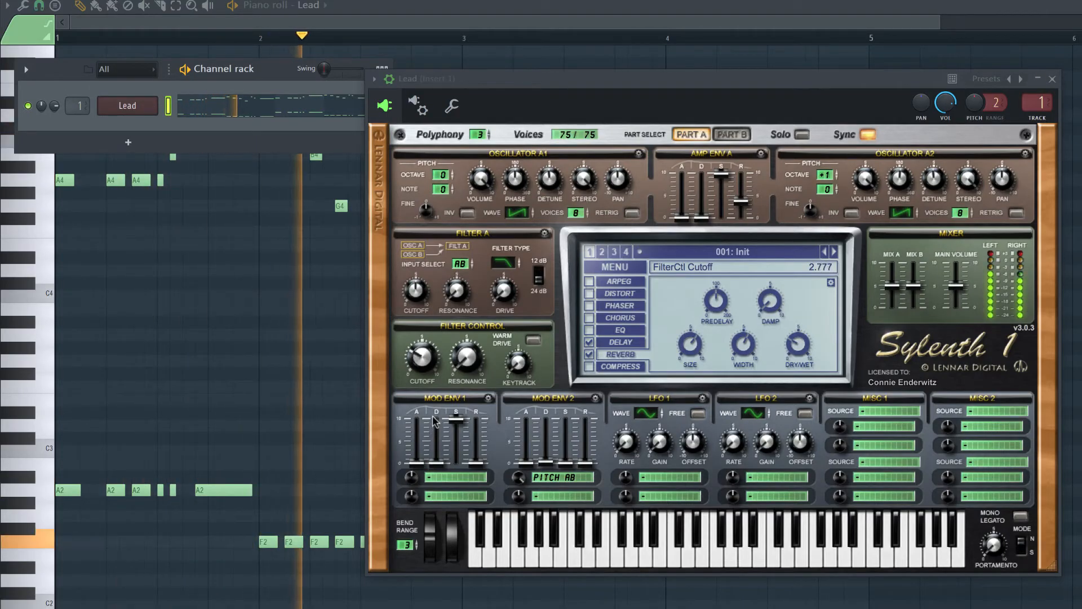
pyautogui.moveTo(432, 415); pyautogui.dragTo(465, 254)
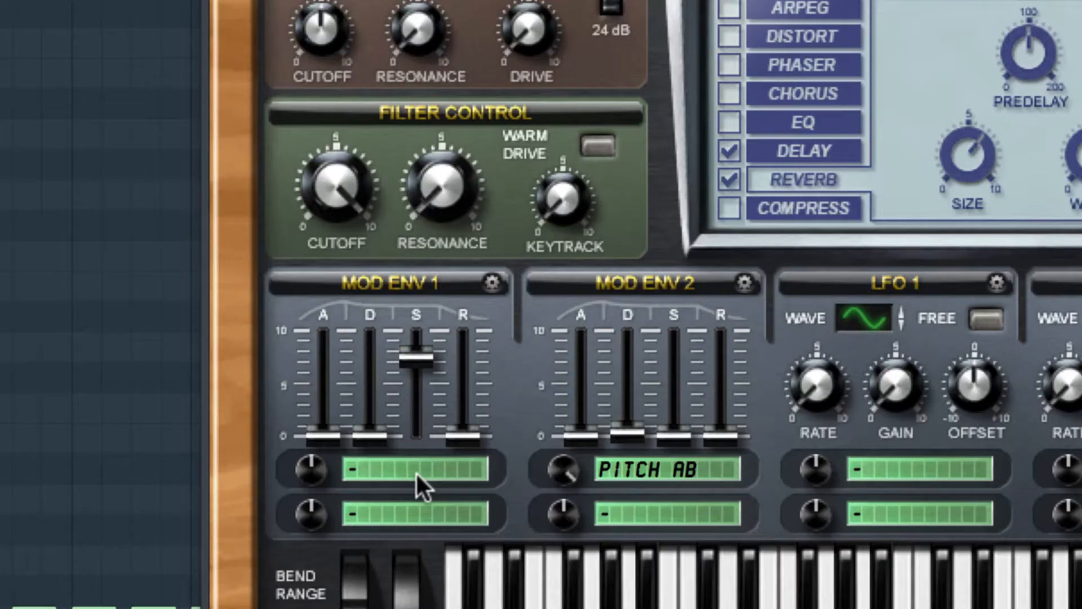
# - Assign modulation envelope 1 to Cutoff A and B with zero sustain, and raise its decay to about a third while auditioning the pattern
pyautogui.moveTo(416, 357); pyautogui.dragTo(416, 436)
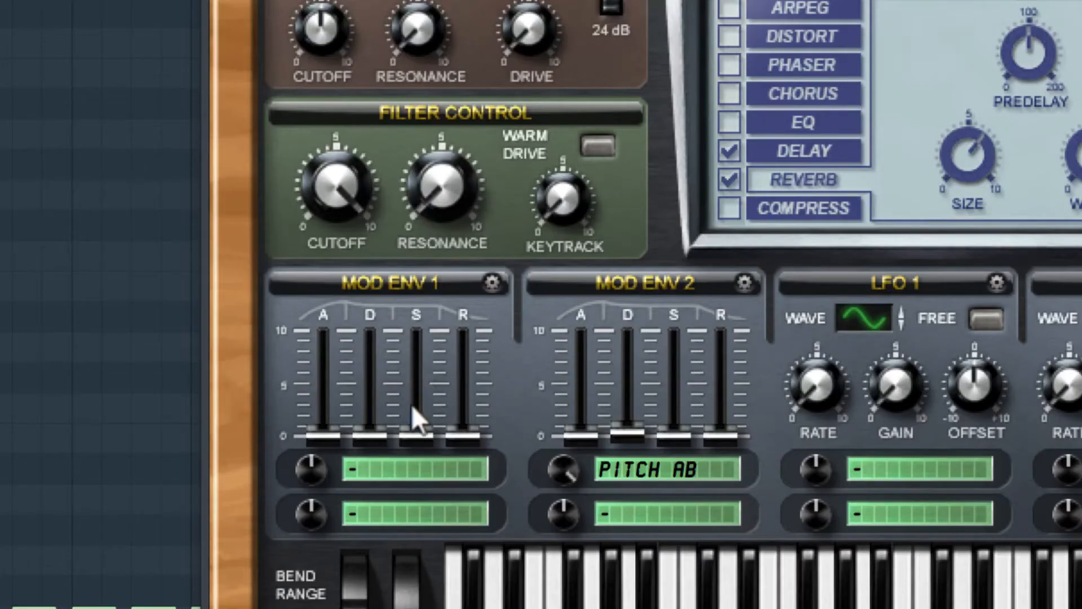
pyautogui.click(405, 469)
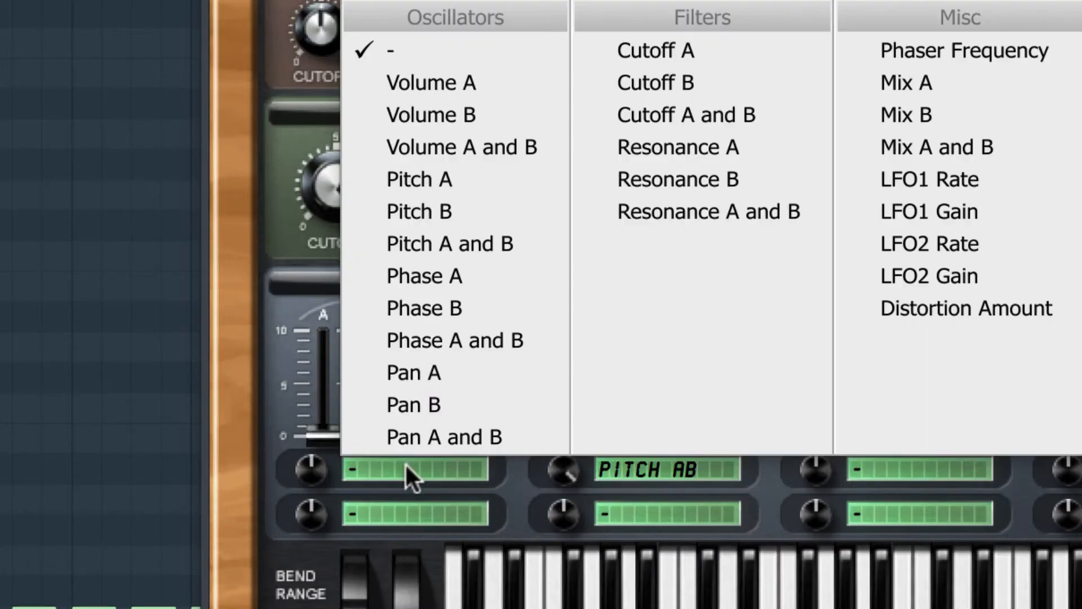
pyautogui.click(678, 114)
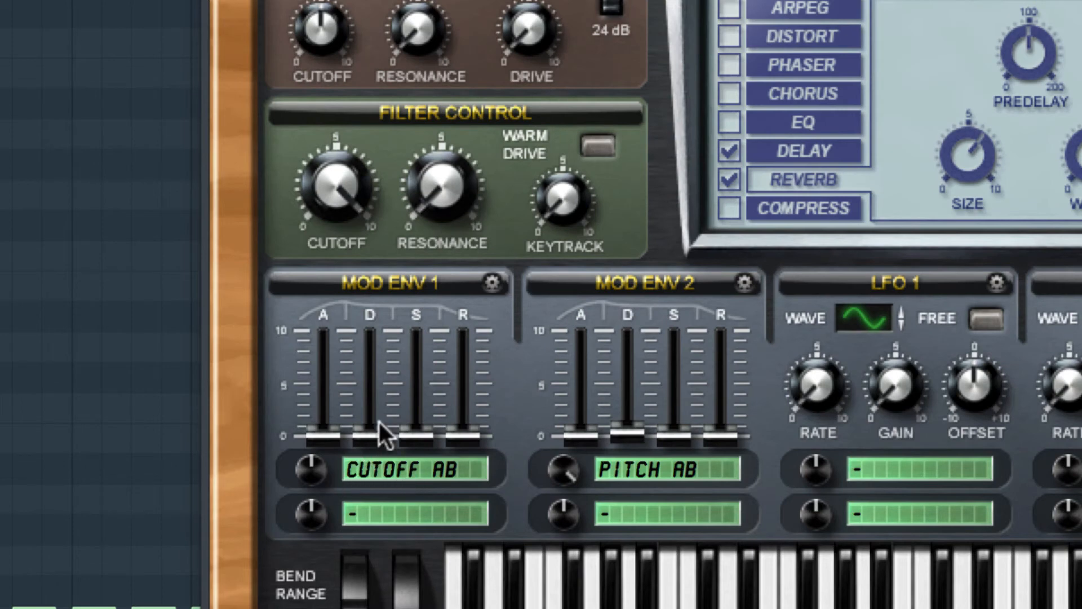
pyautogui.moveTo(378, 436); pyautogui.dragTo(407, 297)
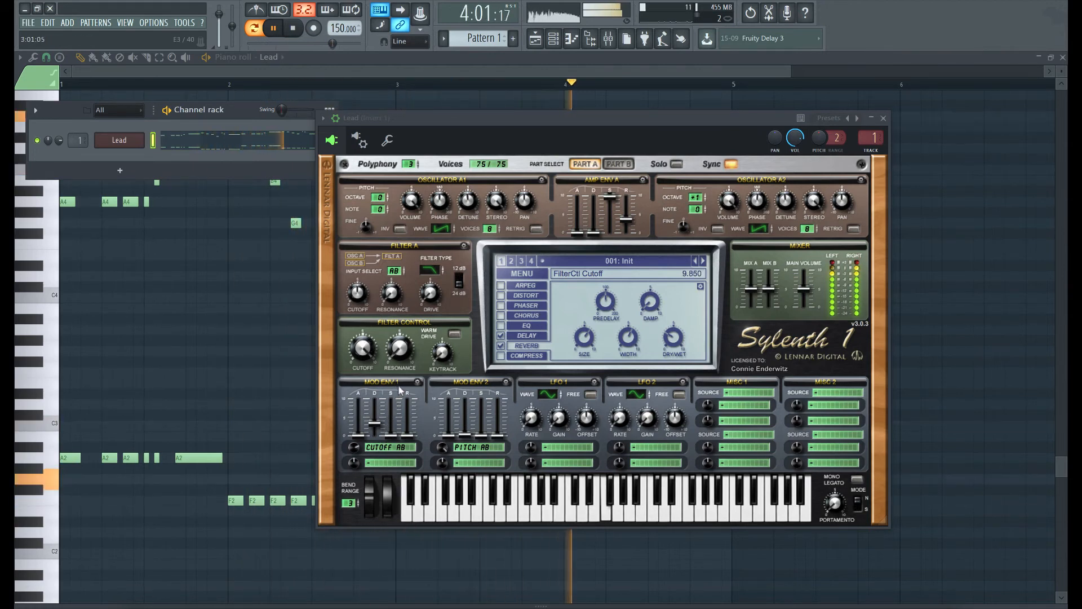
pyautogui.press('space')
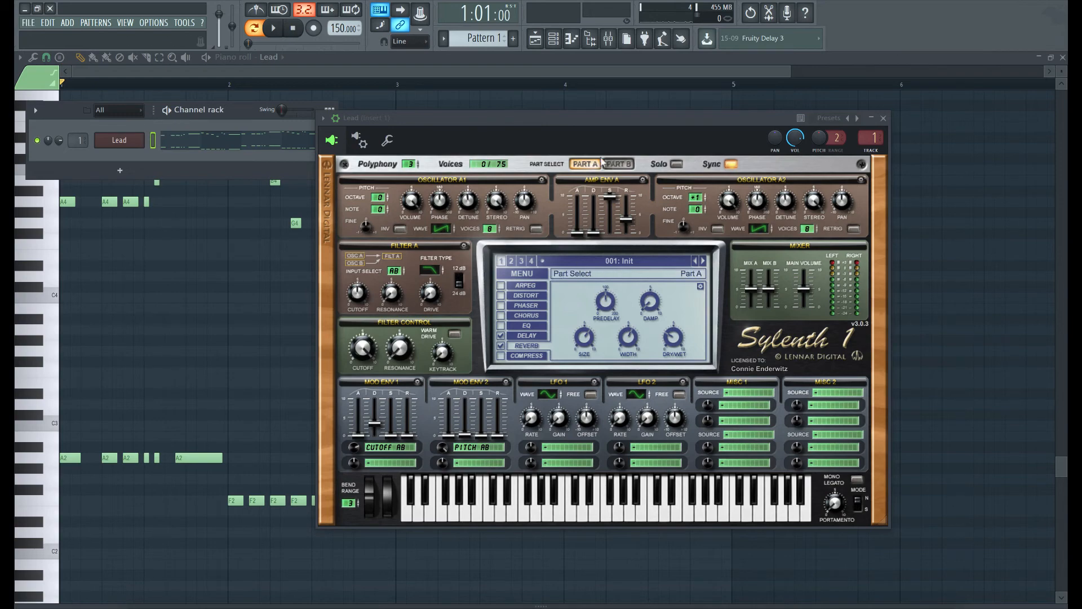
# - Open the mixer, close the synth window, and route the Lead channel to mixer insert 10
pyautogui.press('F9')
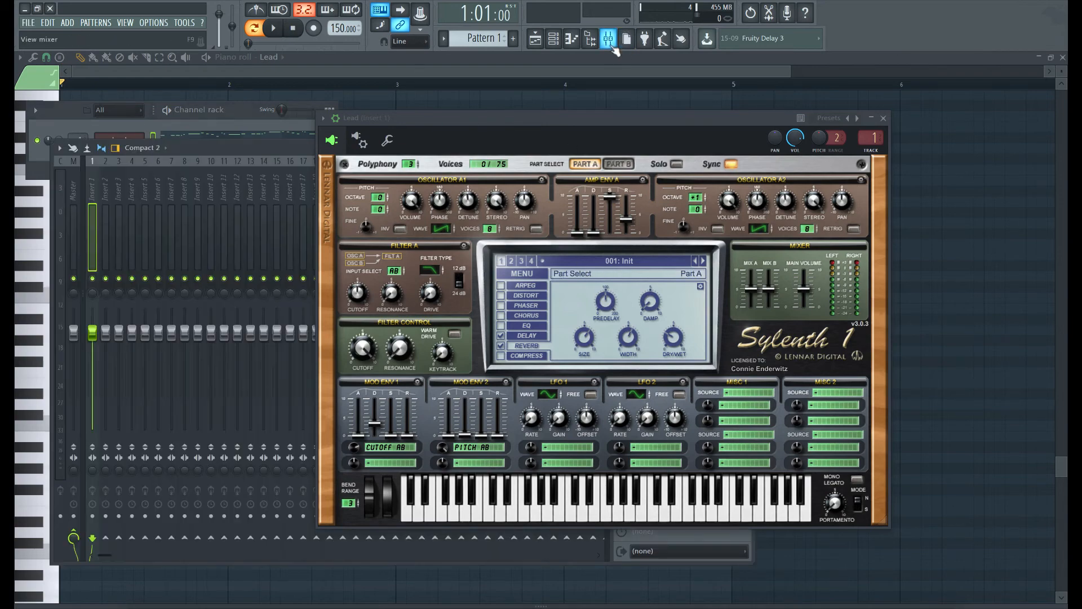
pyautogui.click(884, 119)
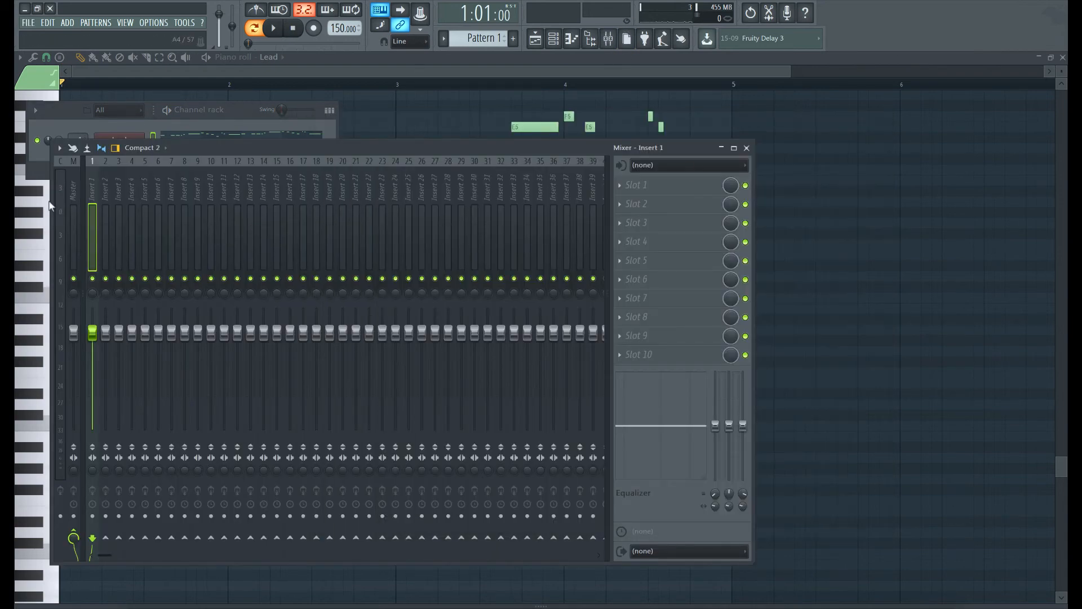
pyautogui.rightClick(213, 196)
pyautogui.moveTo(302, 254)
pyautogui.click(380, 252)
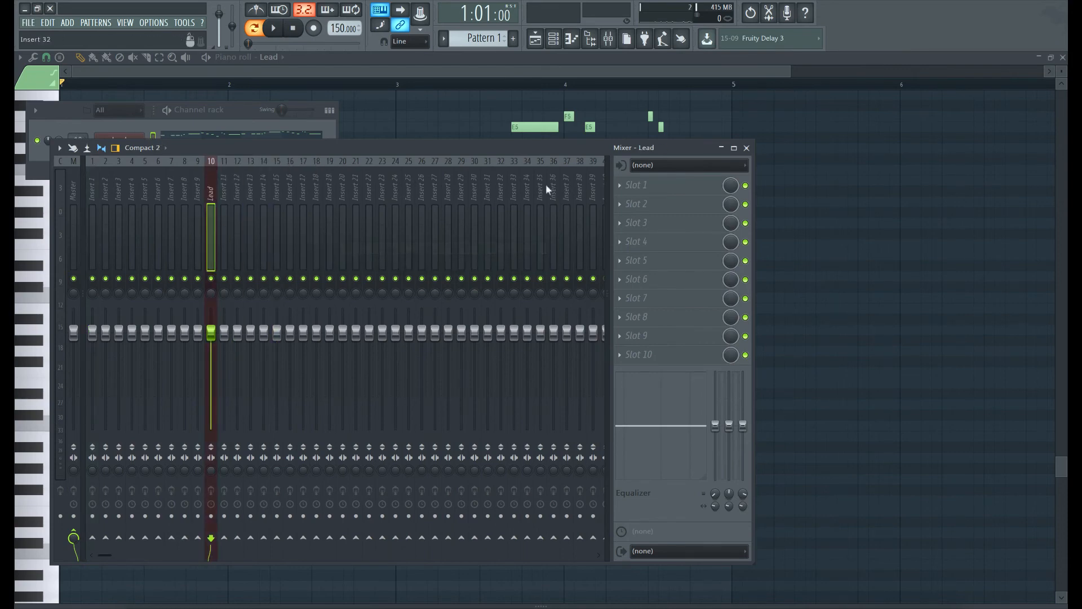
# - Load Fruity Parametric EQ 2 in slot 1 of the Lead track and cut the low end with band 1
pyautogui.click(623, 179)
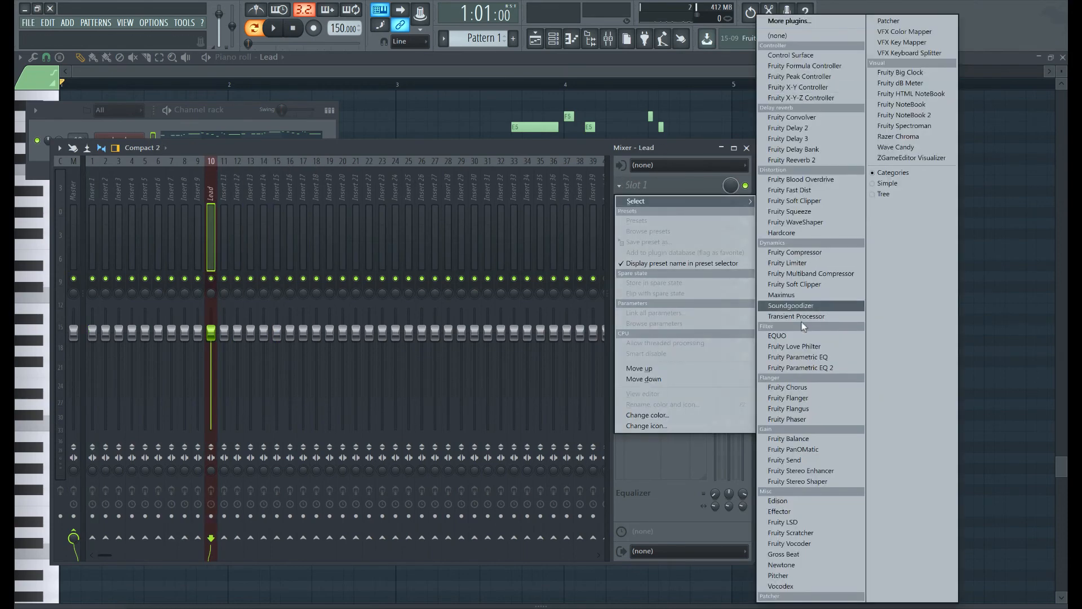
pyautogui.click(804, 369)
pyautogui.moveTo(203, 307); pyautogui.dragTo(192, 340)
pyautogui.press('space')
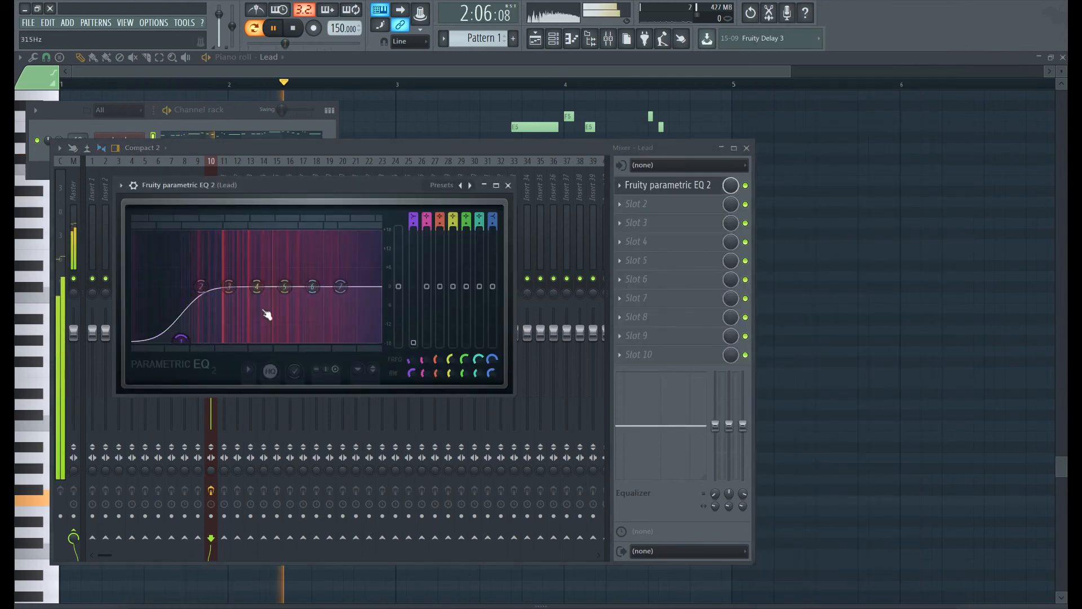
# - Slightly boost EQ bands 5, 6 and 7 while auditioning the pattern, and close the EQ window
pyautogui.moveTo(285, 287); pyautogui.dragTo(321, 282)
pyautogui.moveTo(340, 286); pyautogui.dragTo(343, 283)
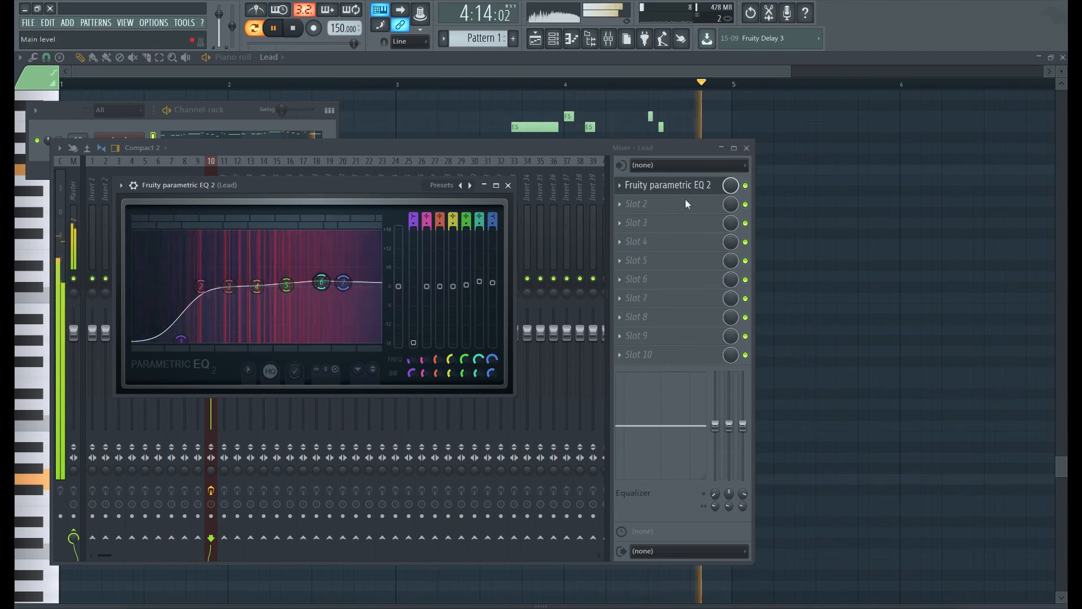
pyautogui.press('space')
pyautogui.click(701, 189)
pyautogui.click(702, 189)
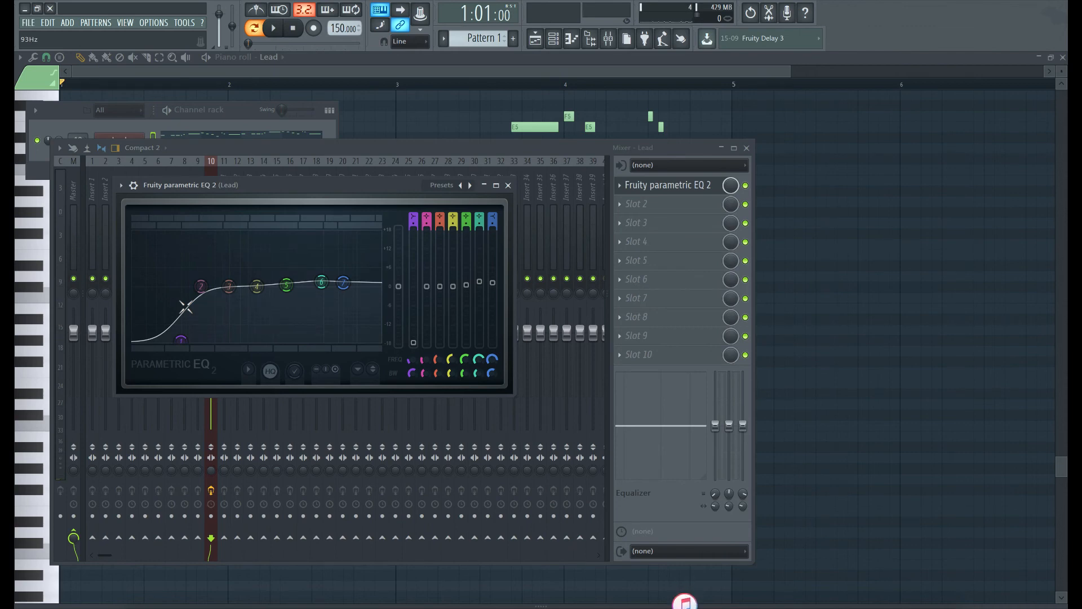
pyautogui.click(662, 190)
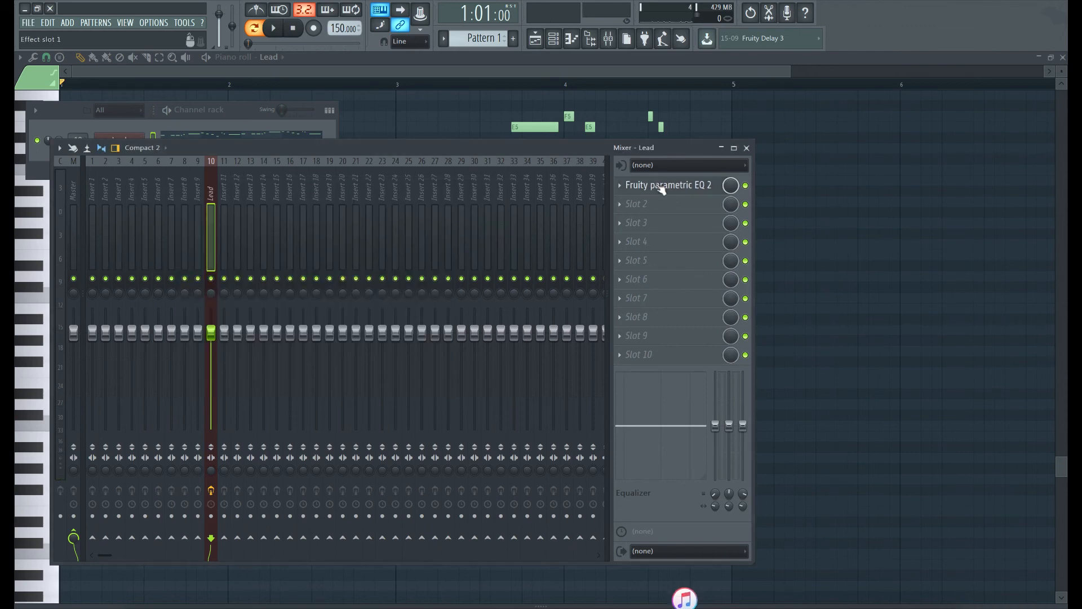
# - Load Fruity Reeverb 2 in slot 2 of the Lead track, set its wet level to 72% and audition the result
pyautogui.click(638, 207)
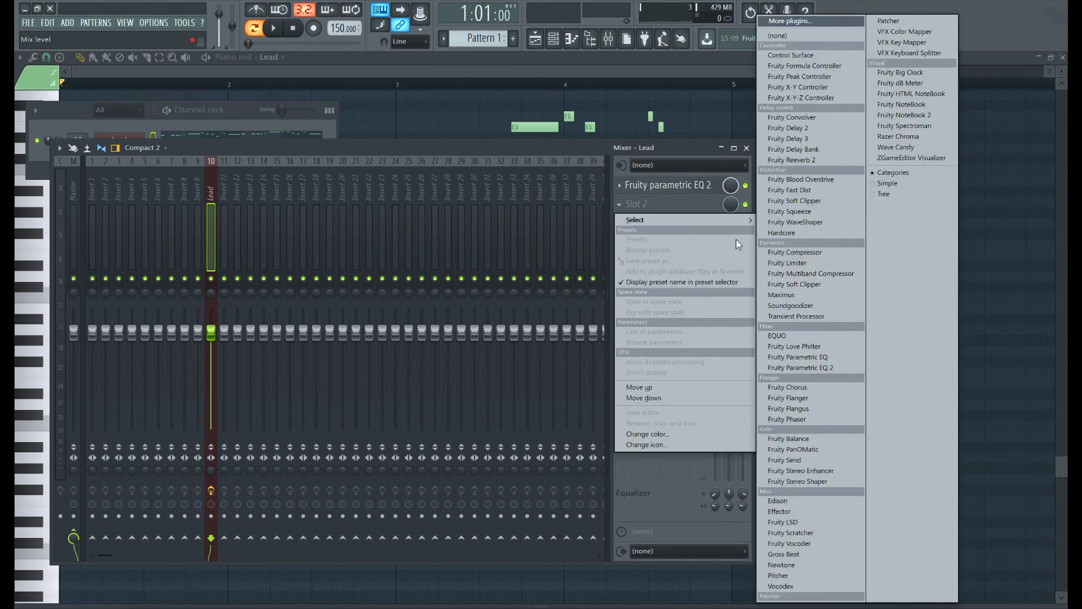
pyautogui.moveTo(758, 218)
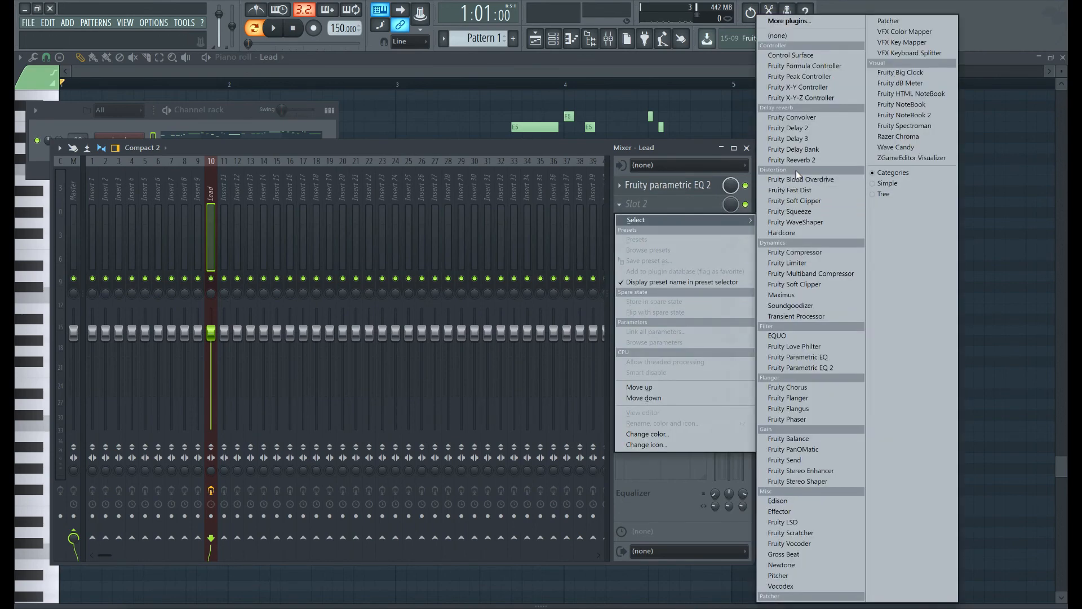
pyautogui.click(796, 157)
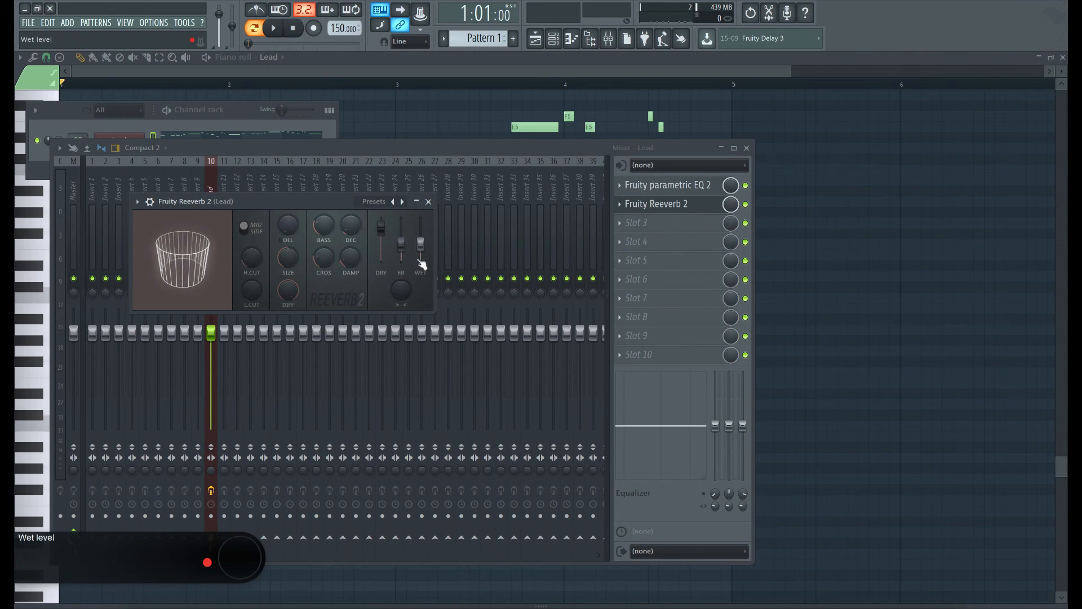
pyautogui.moveTo(424, 255); pyautogui.dragTo(426, 239)
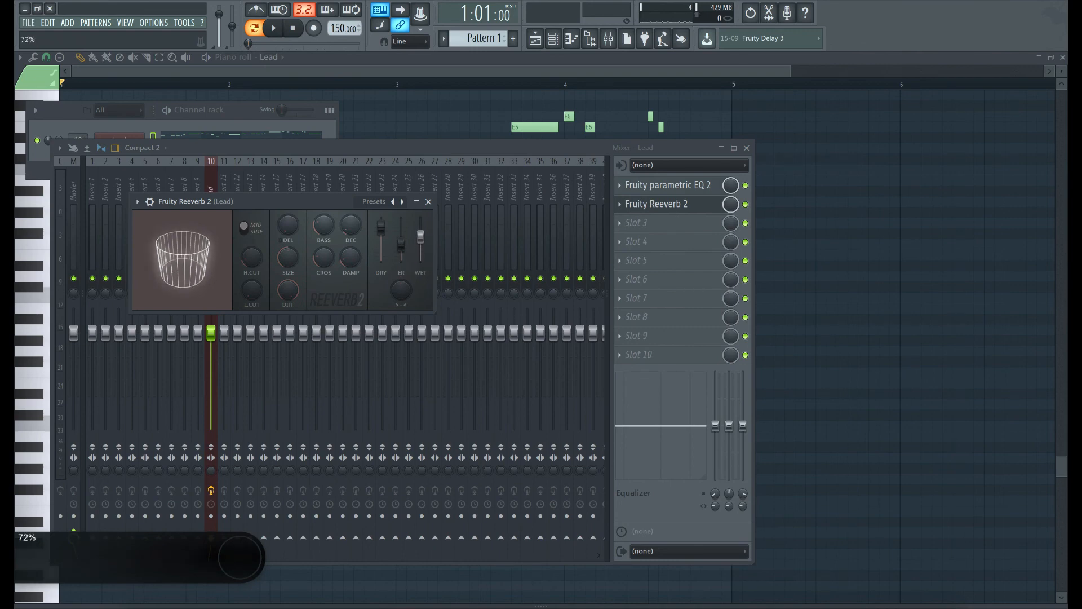
pyautogui.press('space')
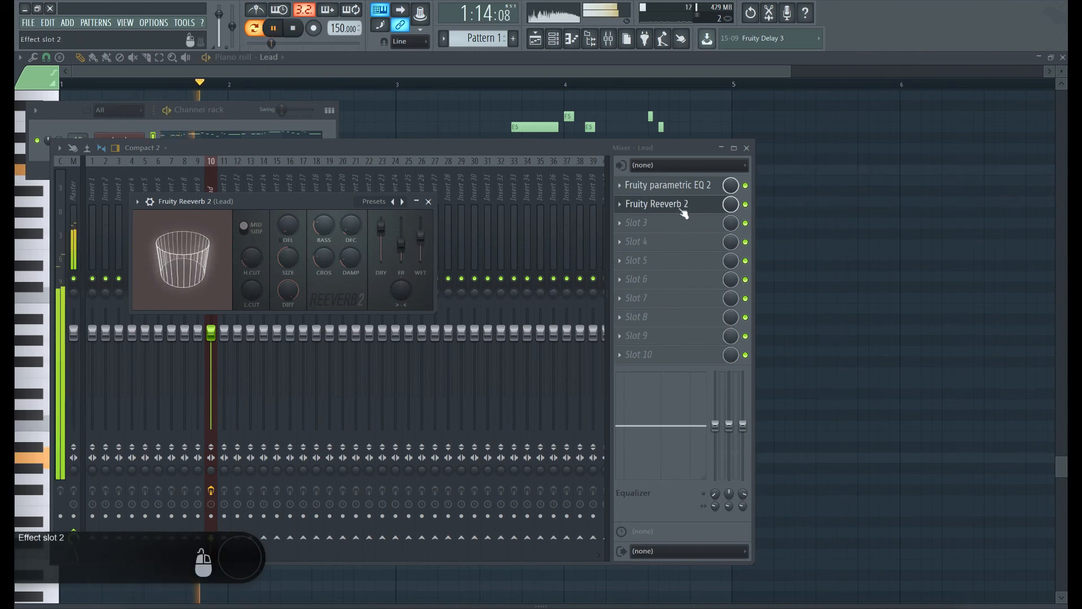
pyautogui.click(679, 205)
# - Move the channel rack clear of the effect area, stop playback and reopen the Lead channel's synth
pyautogui.moveTo(226, 113); pyautogui.dragTo(474, 165)
pyautogui.press('space')
pyautogui.click(390, 154)
# - Lower the filter control cutoff to about 1.9 and sweep it up to 10 while the pattern plays
pyautogui.moveTo(361, 510); pyautogui.dragTo(356, 539)
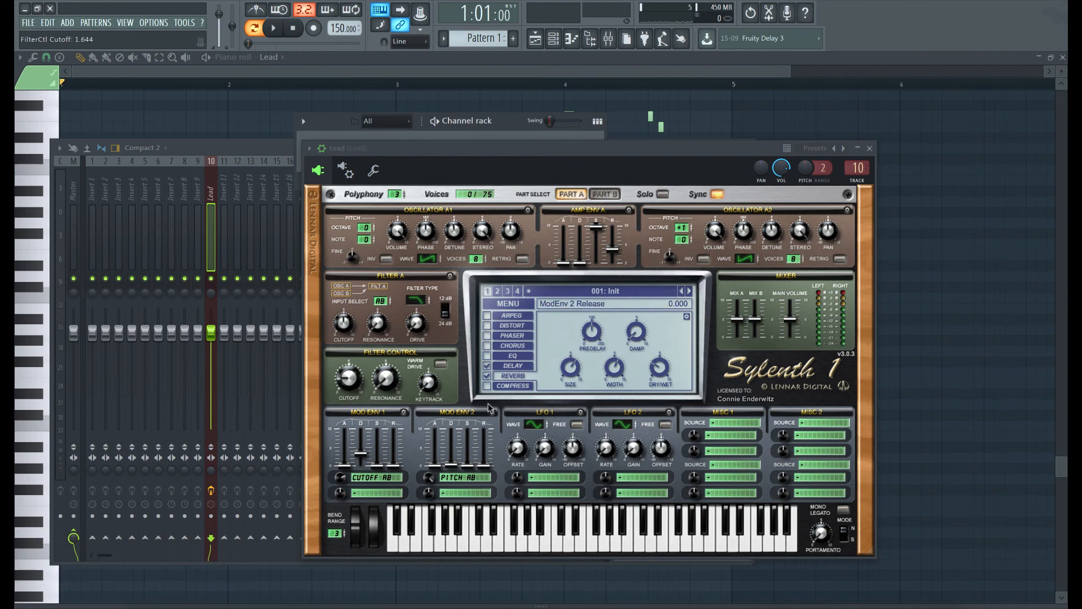
pyautogui.press('space')
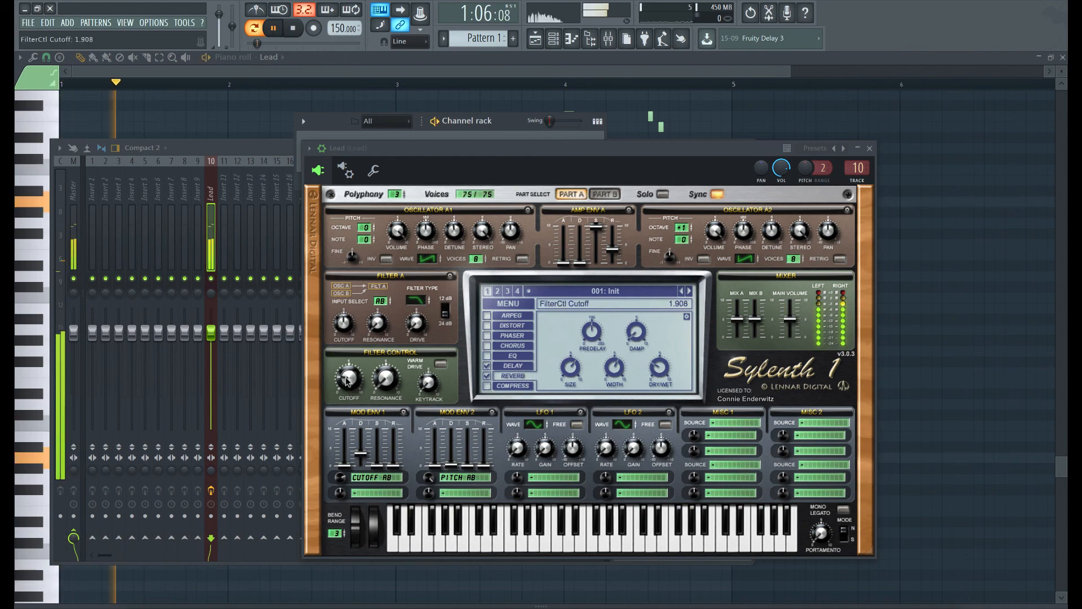
pyautogui.moveTo(349, 373); pyautogui.dragTo(370, 218)
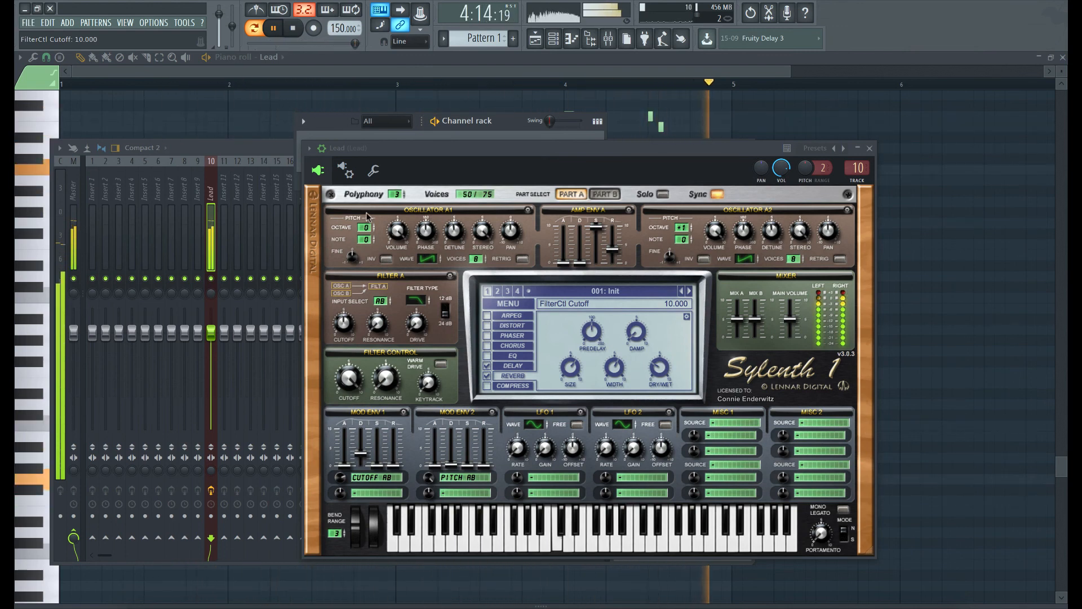
pyautogui.press('space')
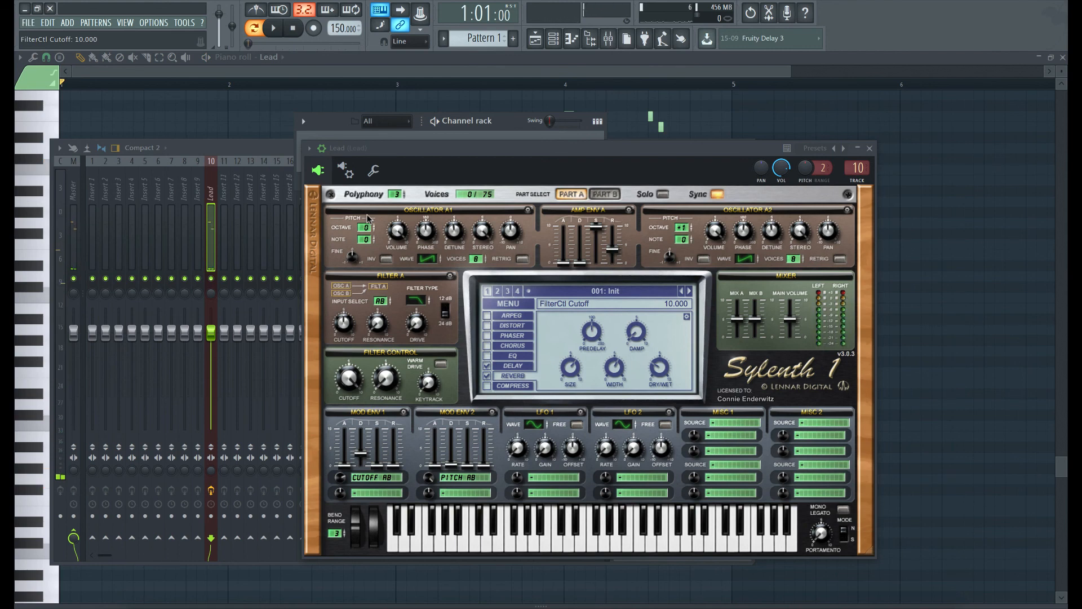